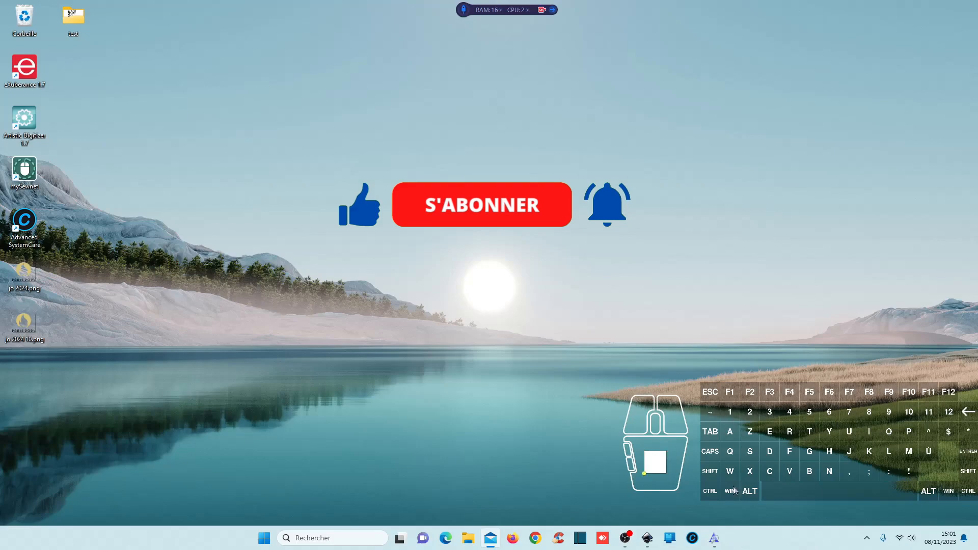
Examine the preview of the Herrington Font - Spotty typeface and close its viewer window
left_click(715, 543)
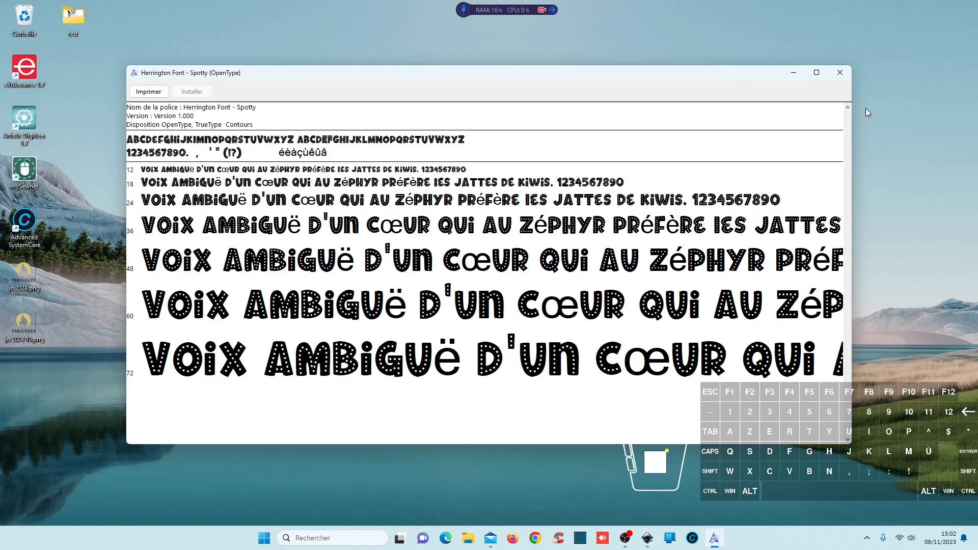
left_click(840, 72)
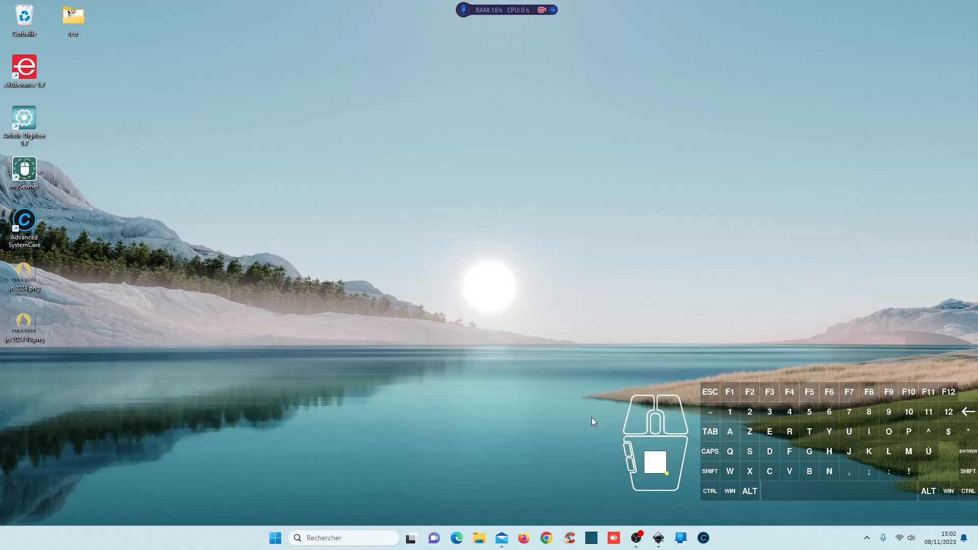
Switch to Inkscape, narrow the side dock and add a text object "A" near the middle of the page
left_click(658, 538)
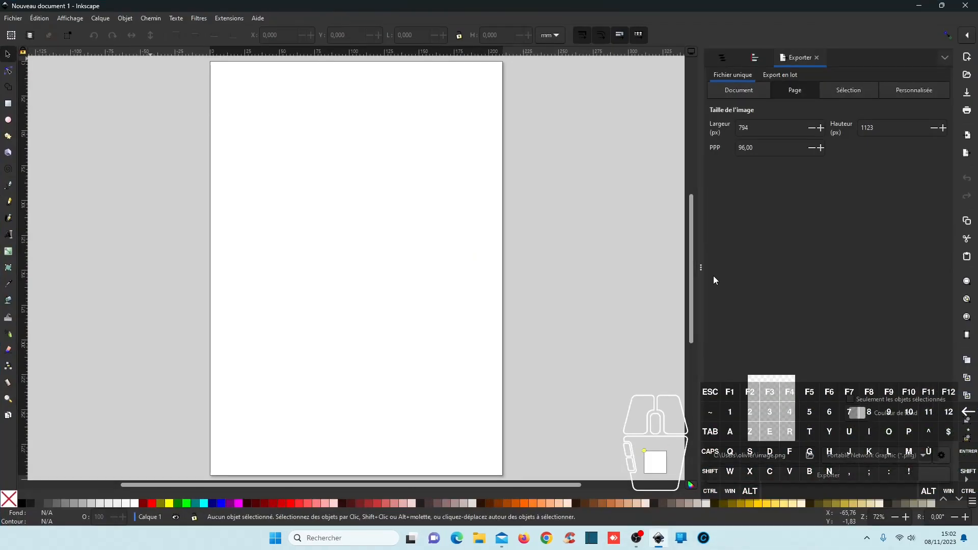
left_click_drag(702, 268, 749, 262)
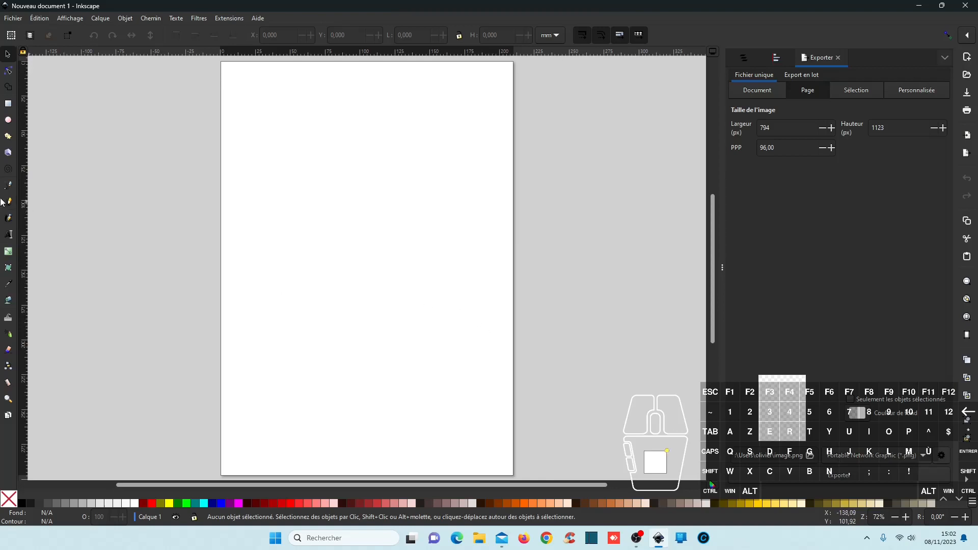
left_click(9, 237)
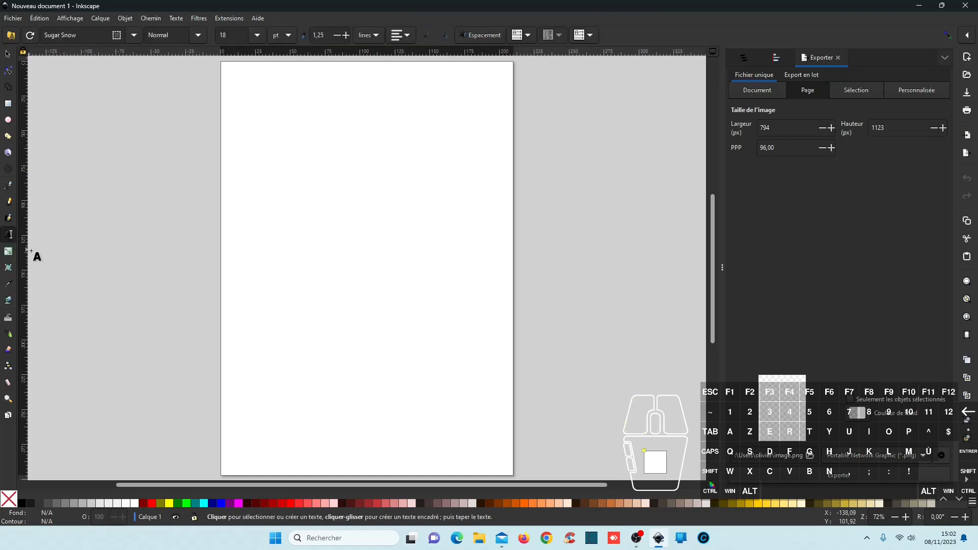
left_click(314, 259)
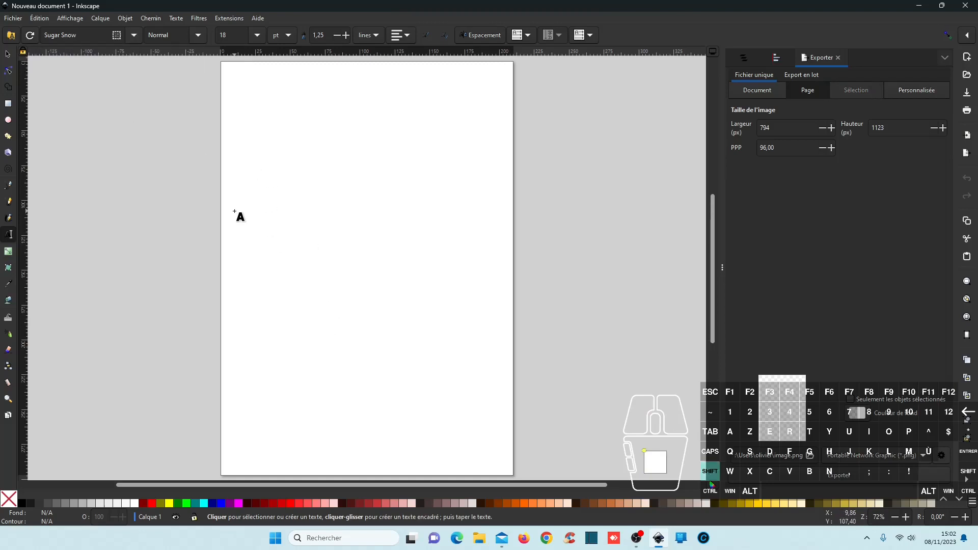
type("A")
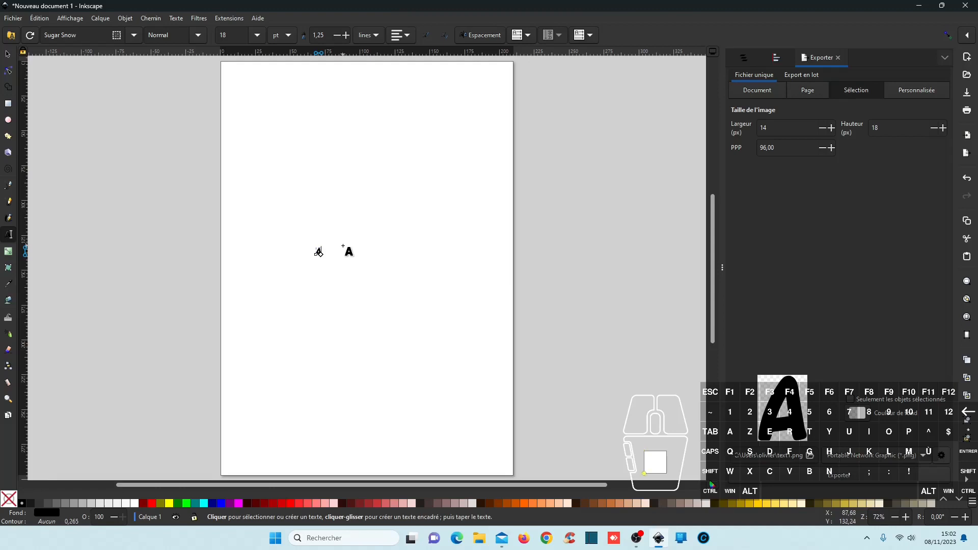
Set the letter A to 72 pt in the Herrington Font - Spotty typeface
left_click(257, 34)
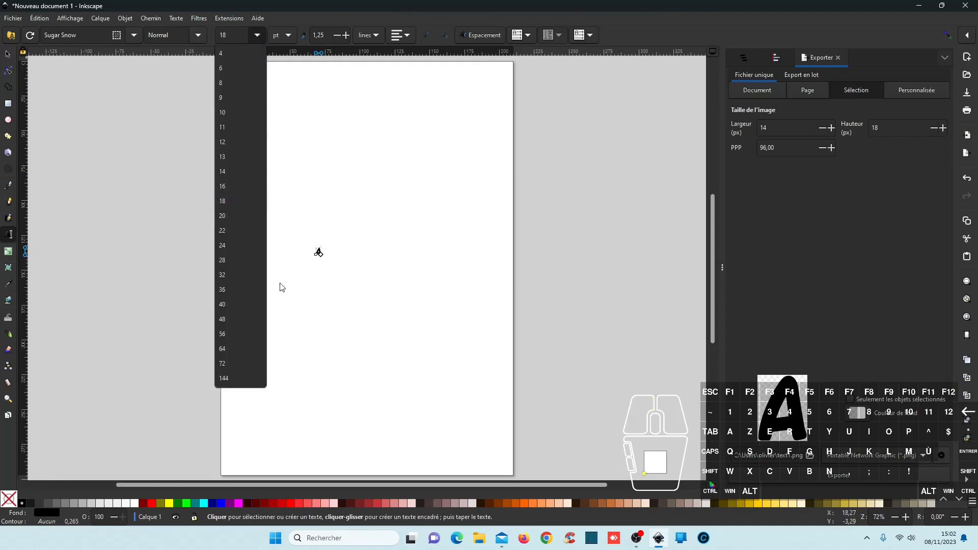
left_click(239, 363)
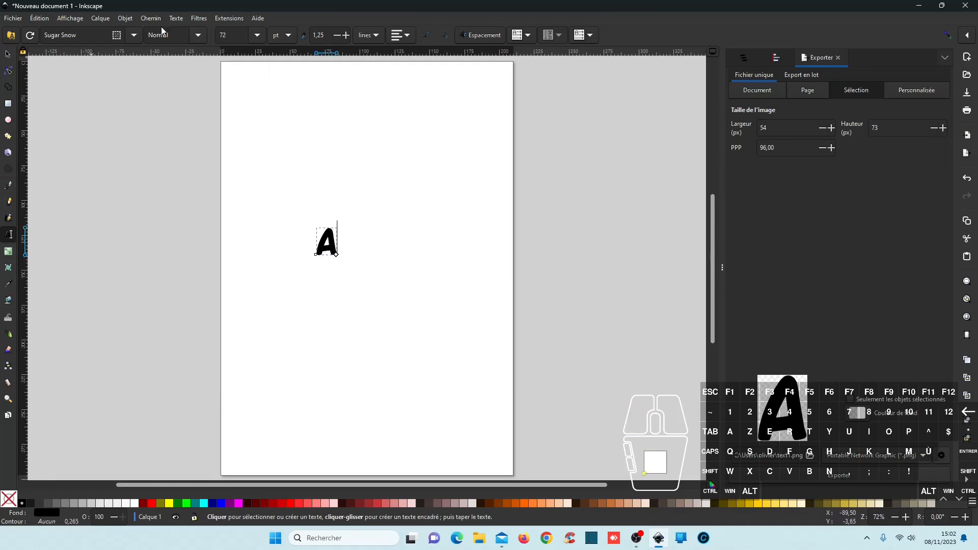
left_click(134, 35)
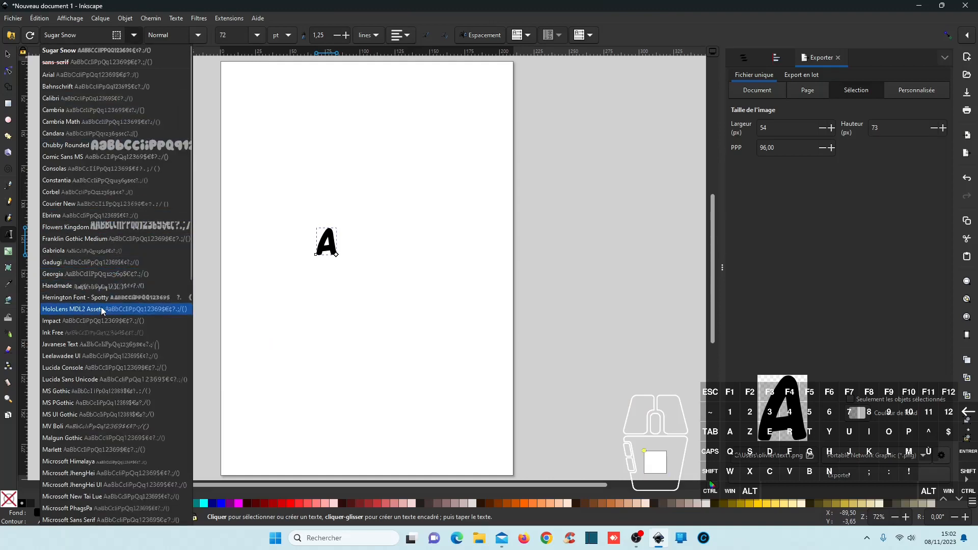
left_click(74, 297)
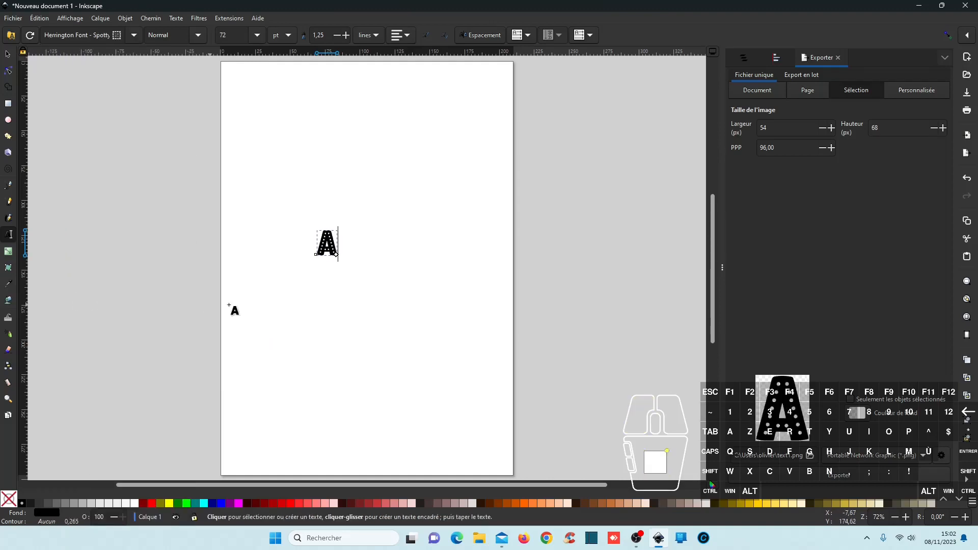
scroll(345, 247, "up", 6)
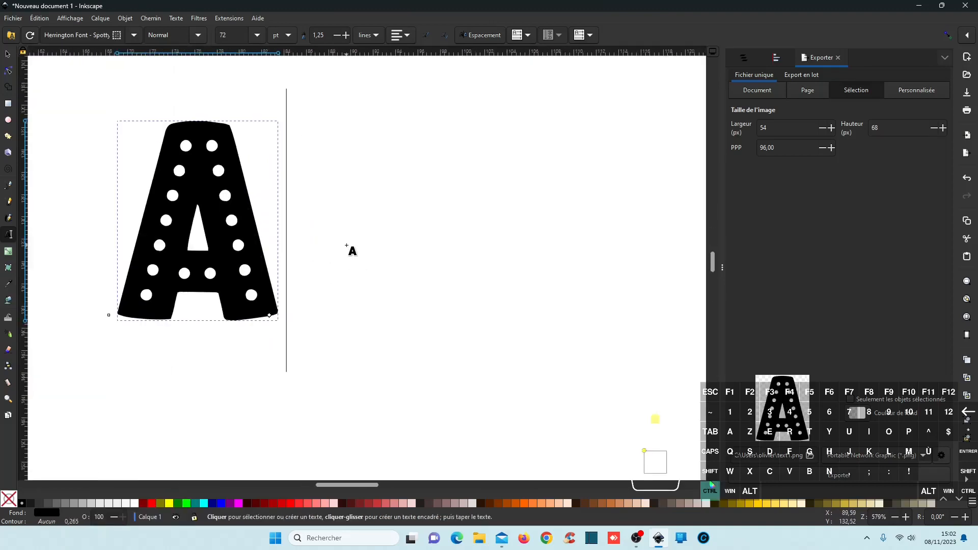
scroll(229, 237, "left", 8)
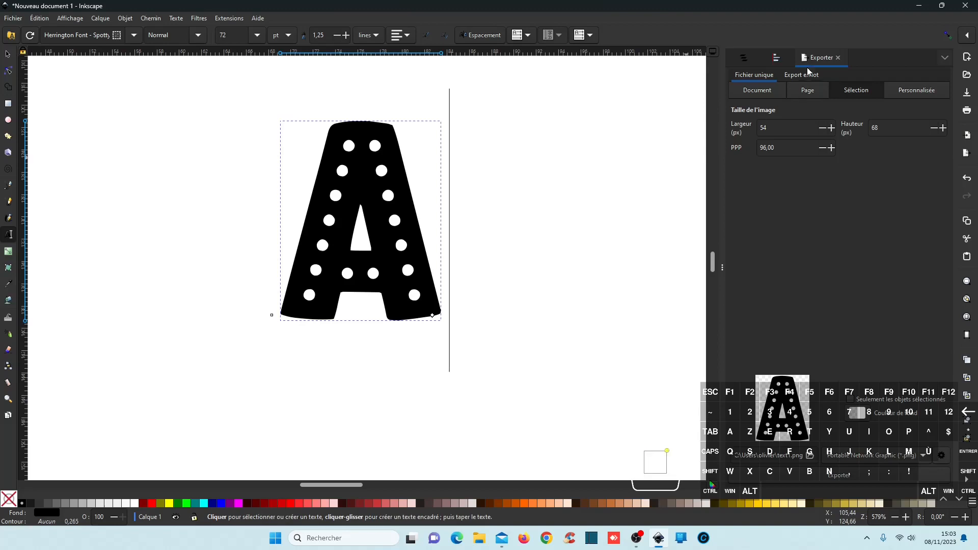
Close the Export and Align and Distribute dialogs and narrow the dock with the Layers and Objects dialog
left_click(838, 57)
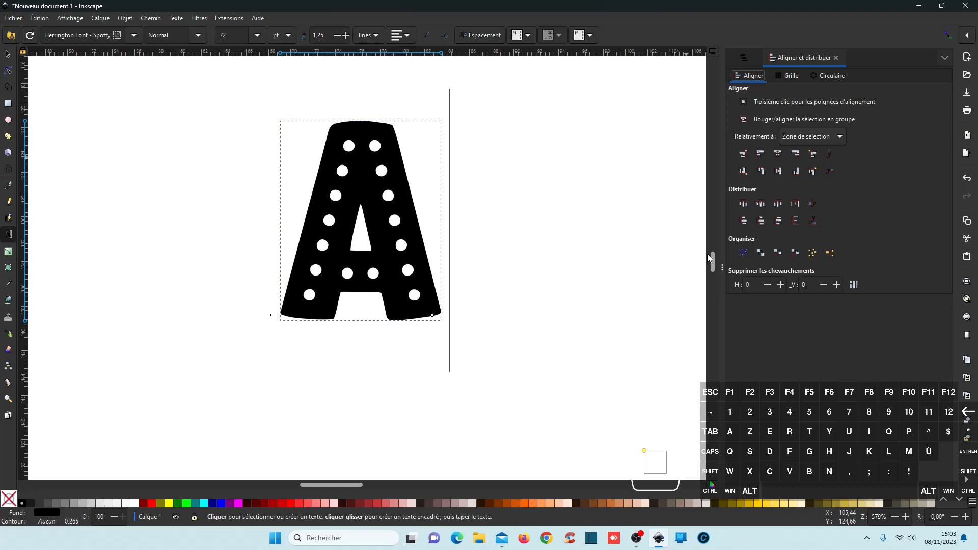
left_click(836, 58)
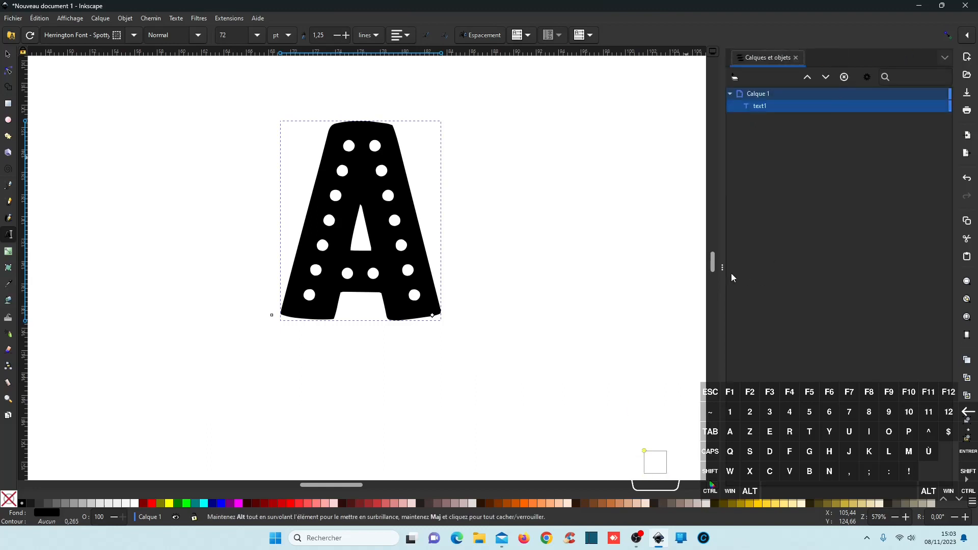
left_click_drag(714, 268, 762, 273)
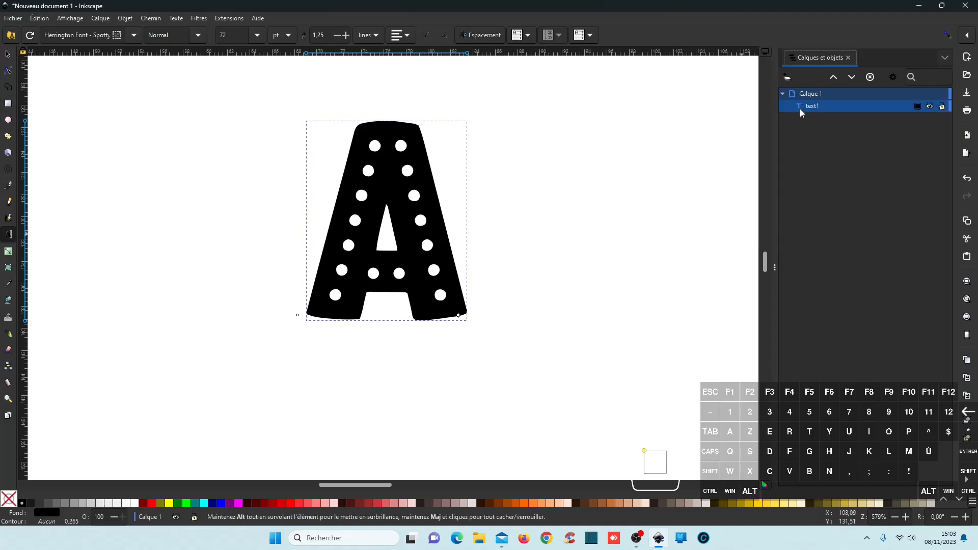
left_click(150, 19)
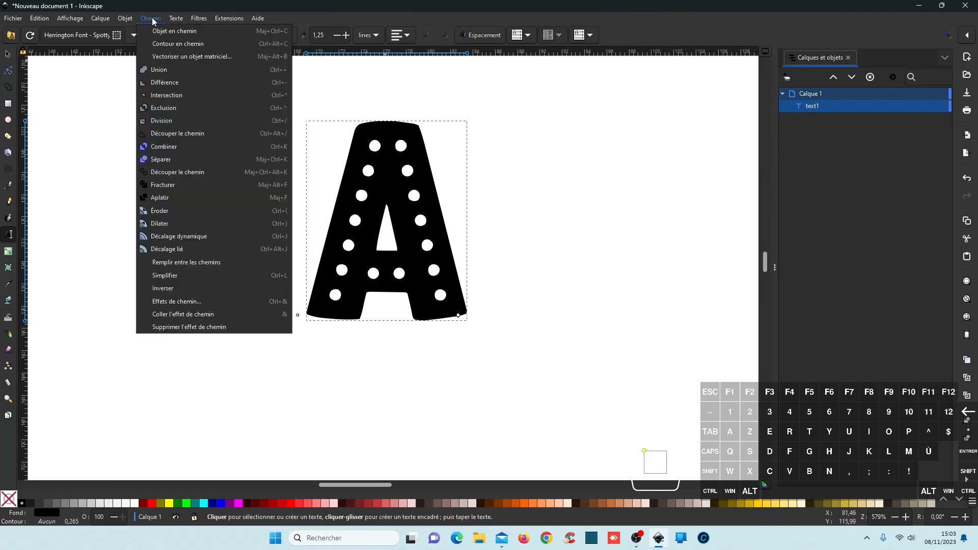
mouse_move(124, 18)
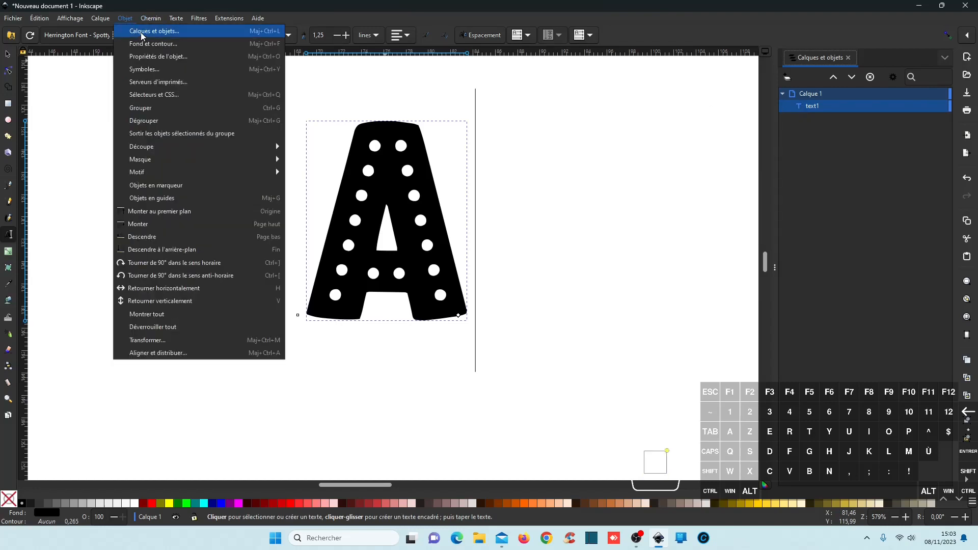
left_click(819, 162)
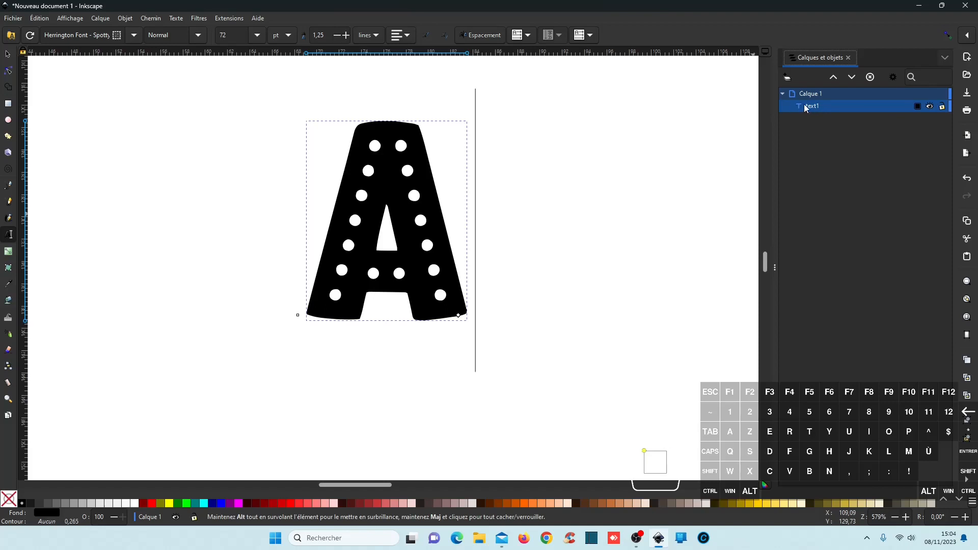
Convert the letter A text object to a path
left_click(151, 18)
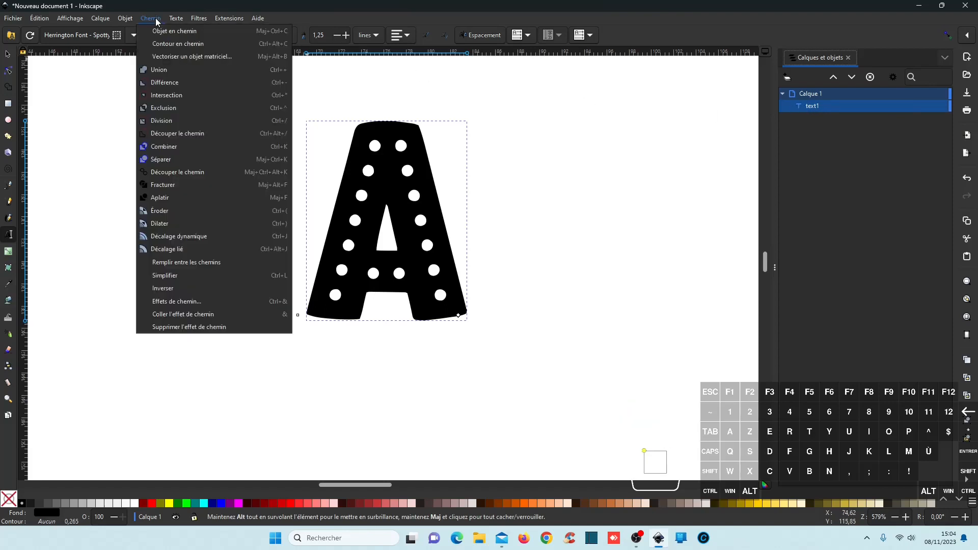
left_click(159, 32)
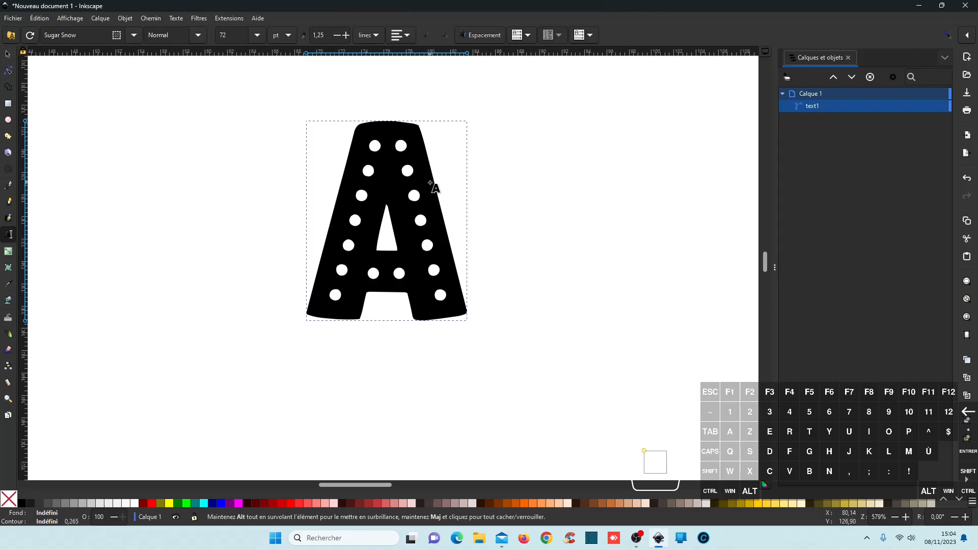
Break the letter A path apart into separate subpaths
left_click(151, 18)
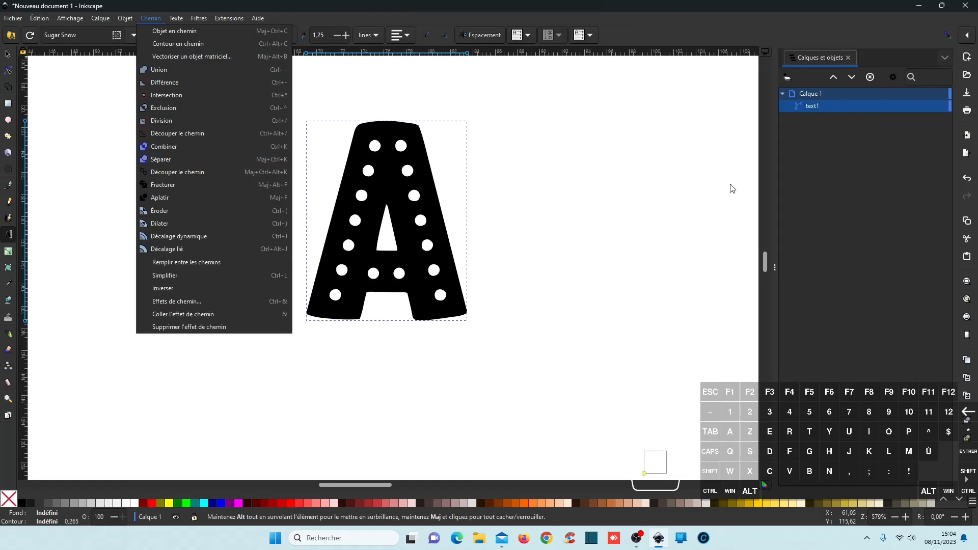
left_click(350, 302)
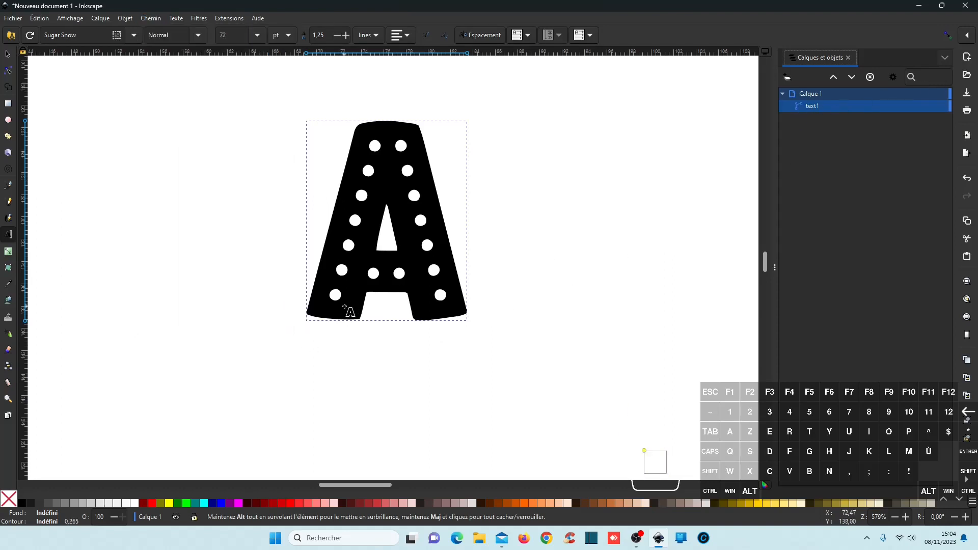
left_click(8, 55)
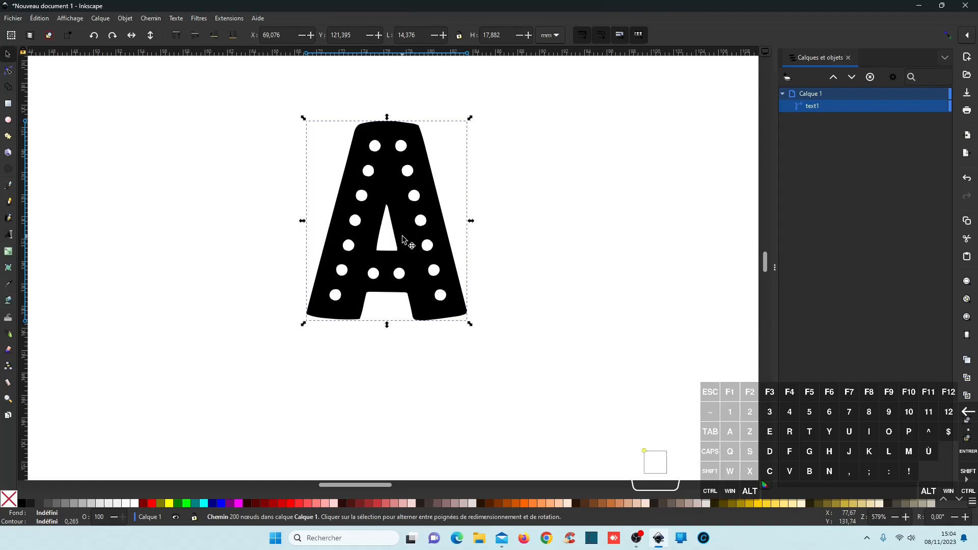
left_click(151, 20)
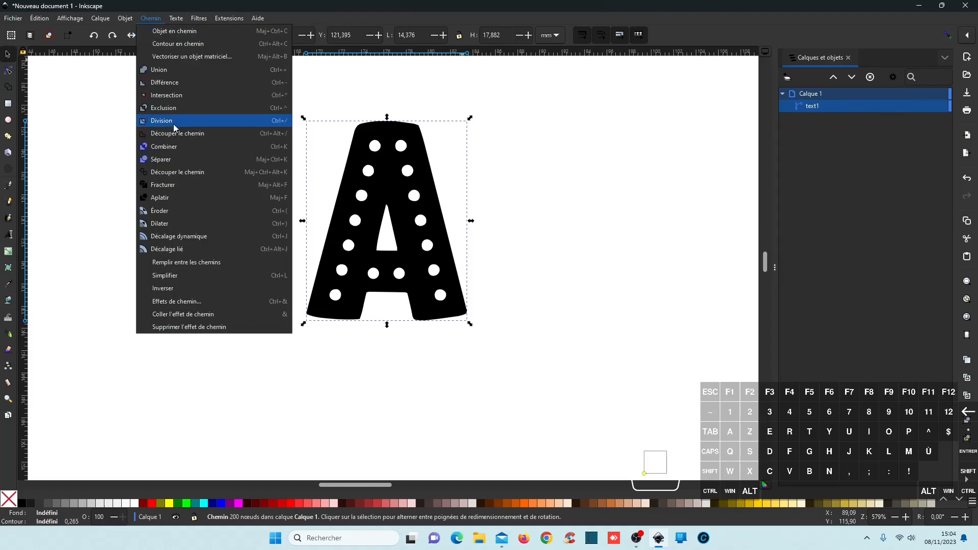
left_click(174, 160)
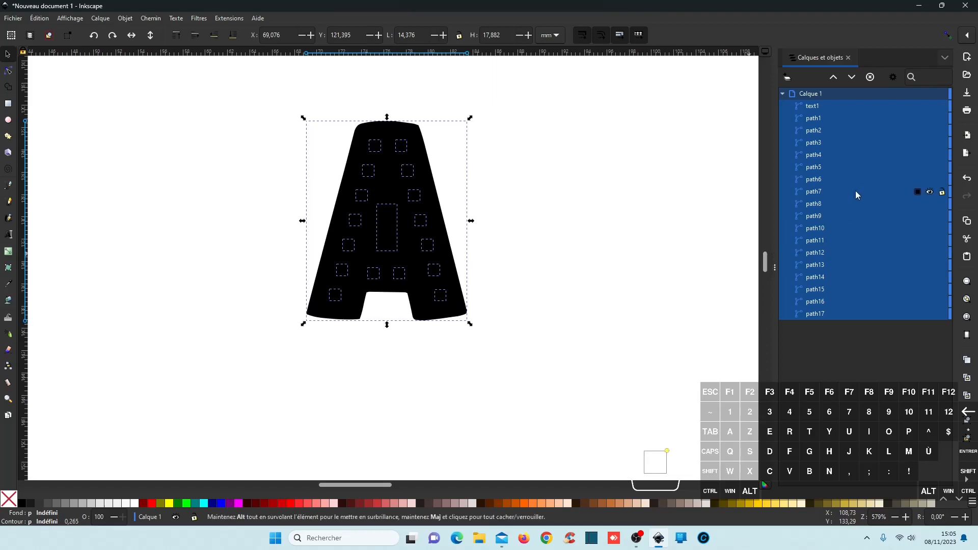
Rename the letter's outer shape, text1, as "font" in the object list
left_click(812, 107)
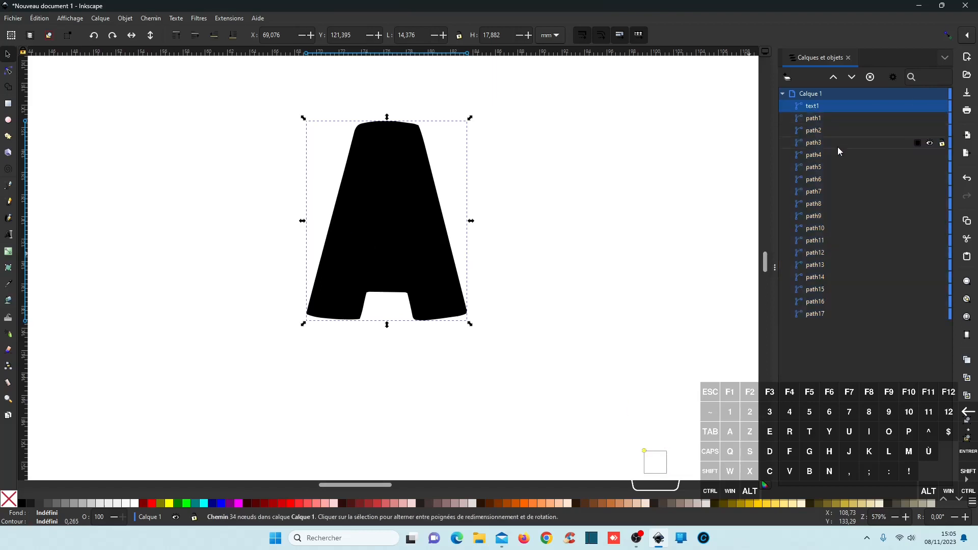
left_click(827, 108)
type("font")
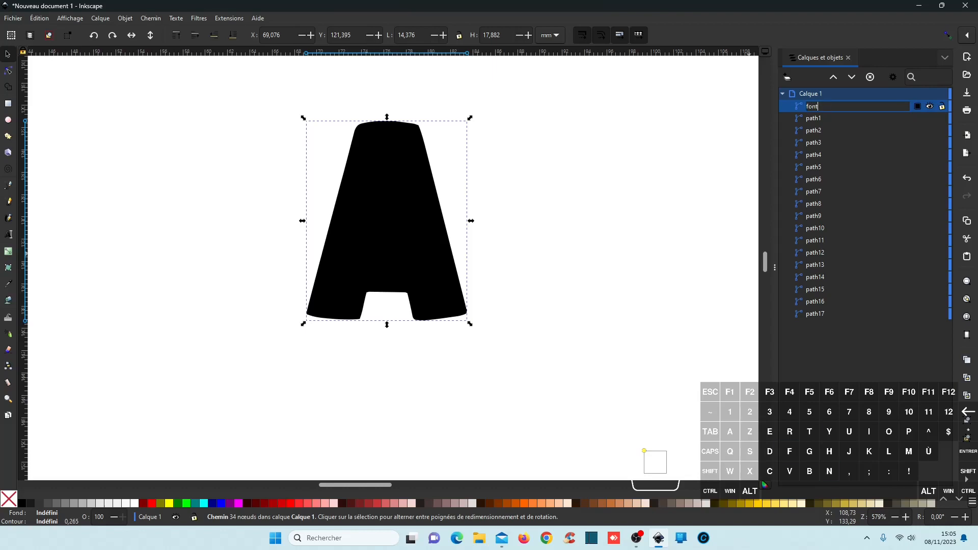
key("Return")
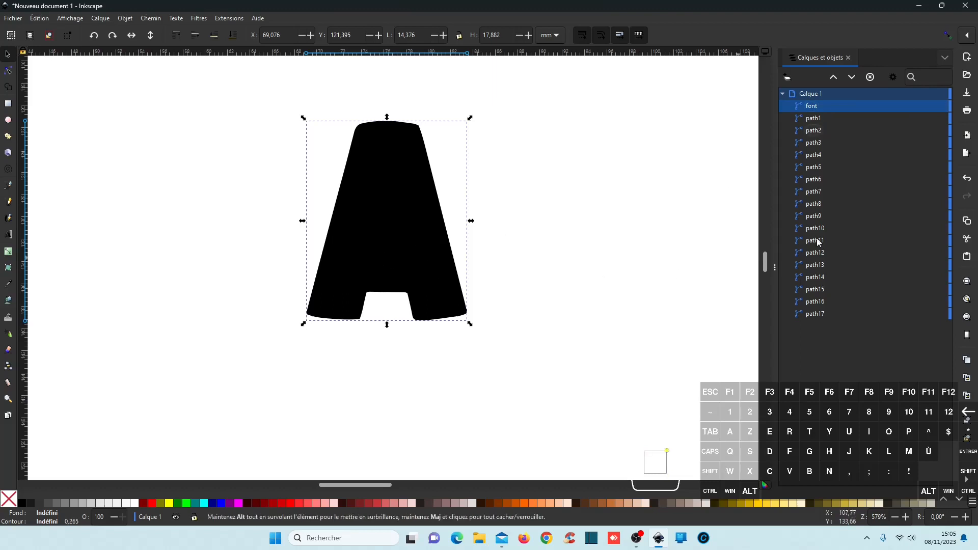
Group the letter's inner shapes, path1 through path17, into one group
left_click(814, 121)
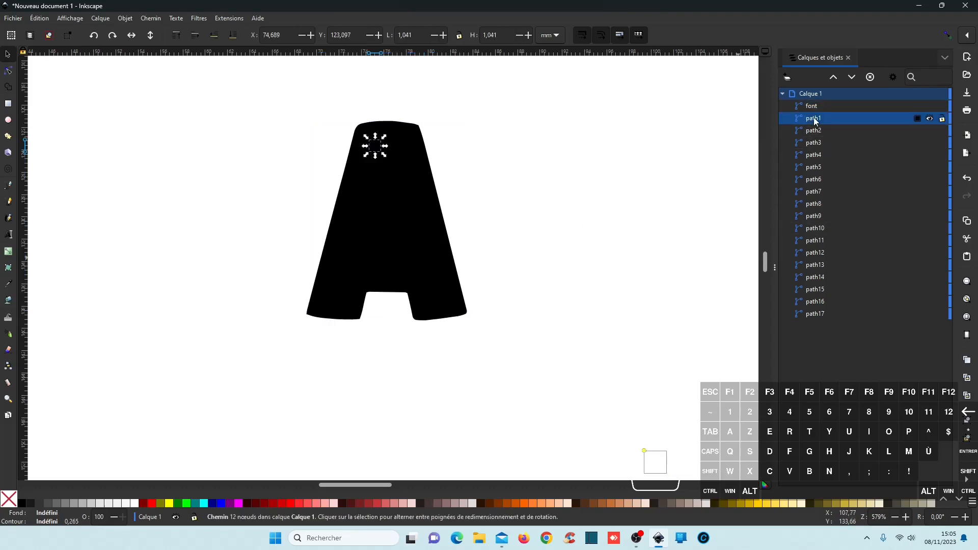
left_click(815, 314, "shift")
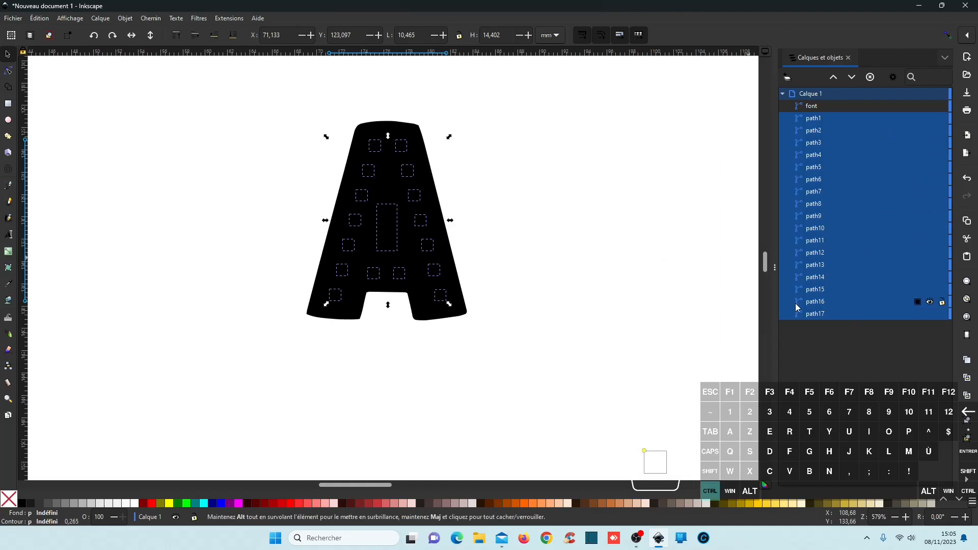
key("ctrl+g")
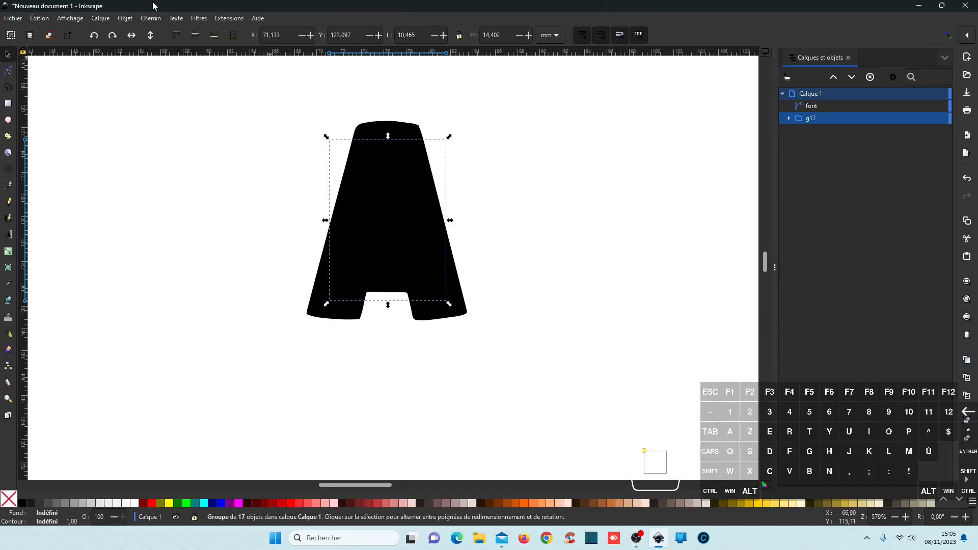
left_click(126, 18)
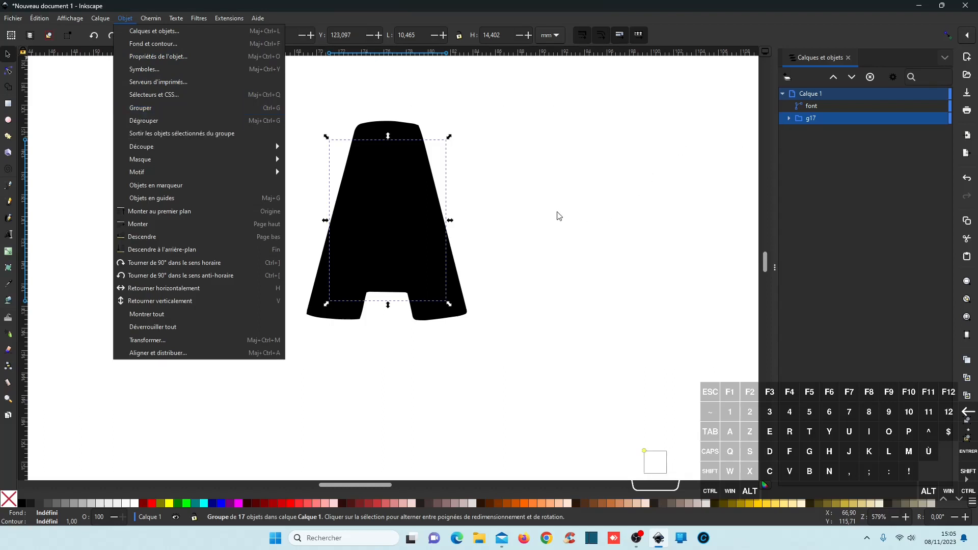
left_click(867, 123)
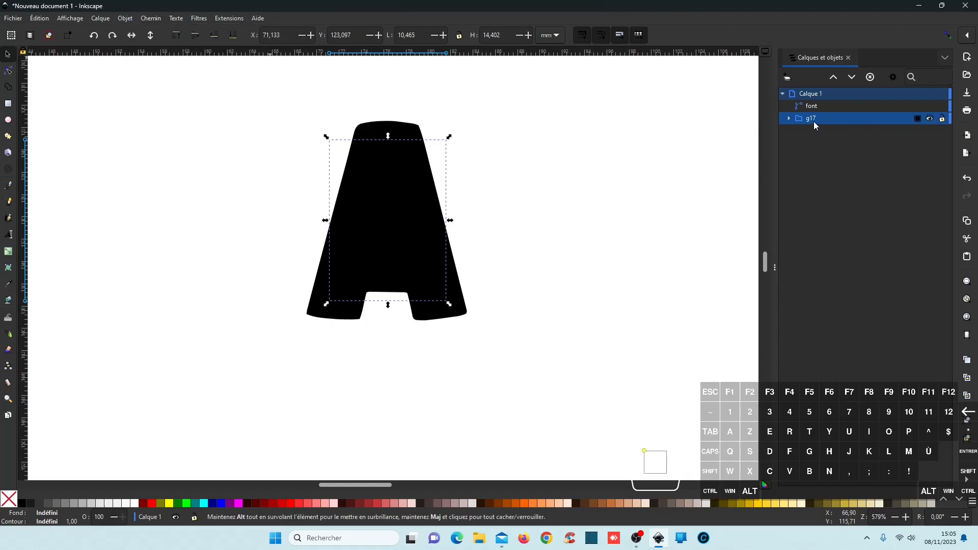
Fill the group of inner shapes with red and rename the group as "pois"
left_click(151, 504)
left_click(815, 117)
double_click(818, 118)
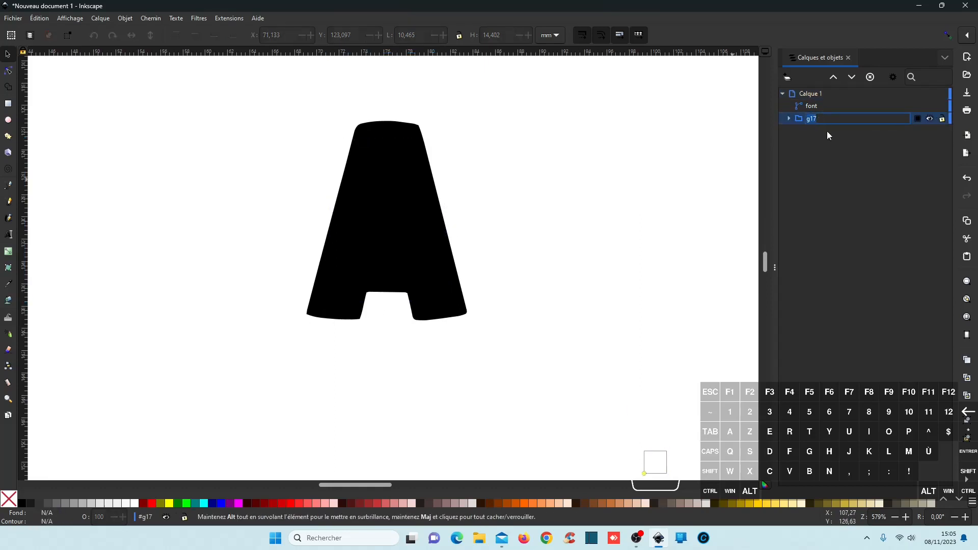
type("pois")
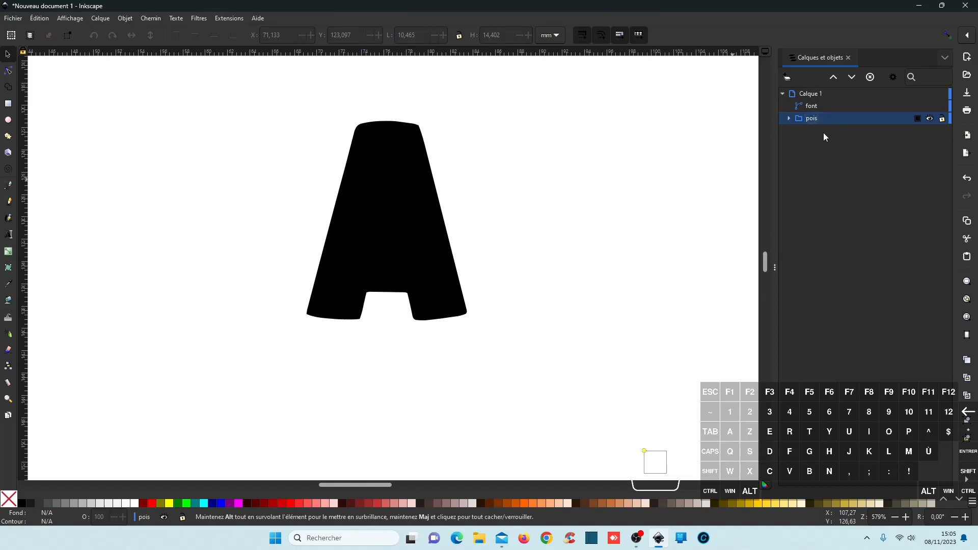
Raise the pois group above the font shape and toggle its visibility to check the inner shapes
left_click(824, 119)
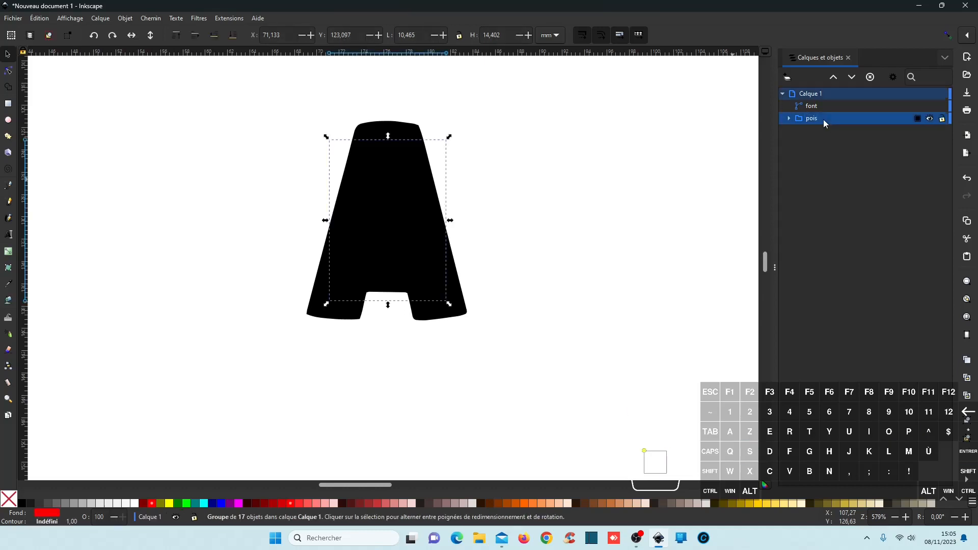
left_click(834, 77)
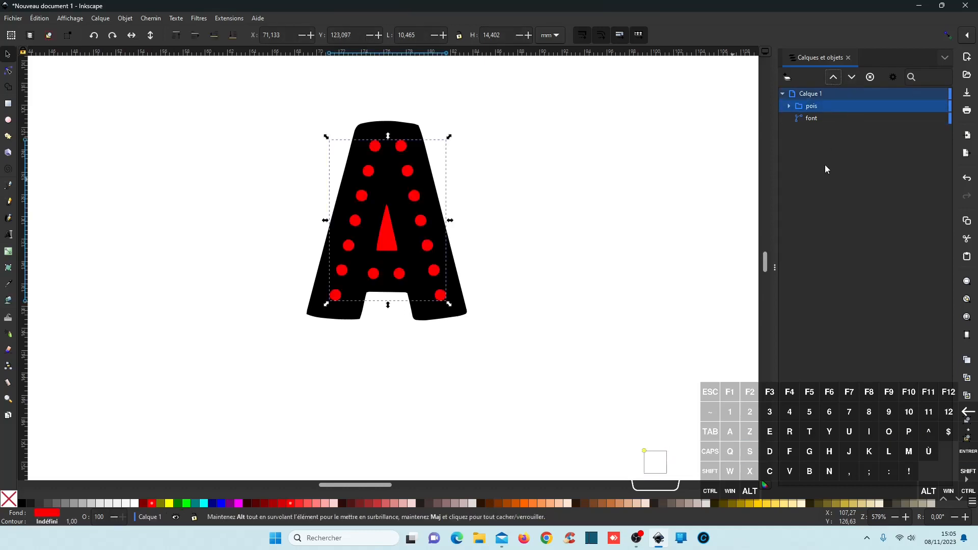
left_click(931, 107)
left_click(930, 106)
left_click(931, 106)
left_click(930, 107)
left_click(931, 106)
left_click(931, 106)
Duplicate path1 through path17 inside the pois group and unite the duplicates into a single path with Union
left_click(789, 106)
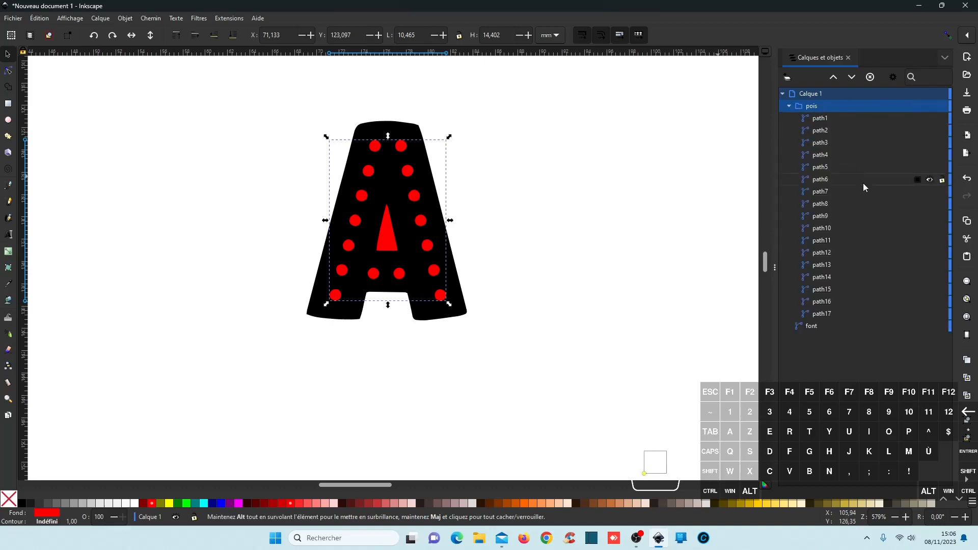
left_click(823, 122)
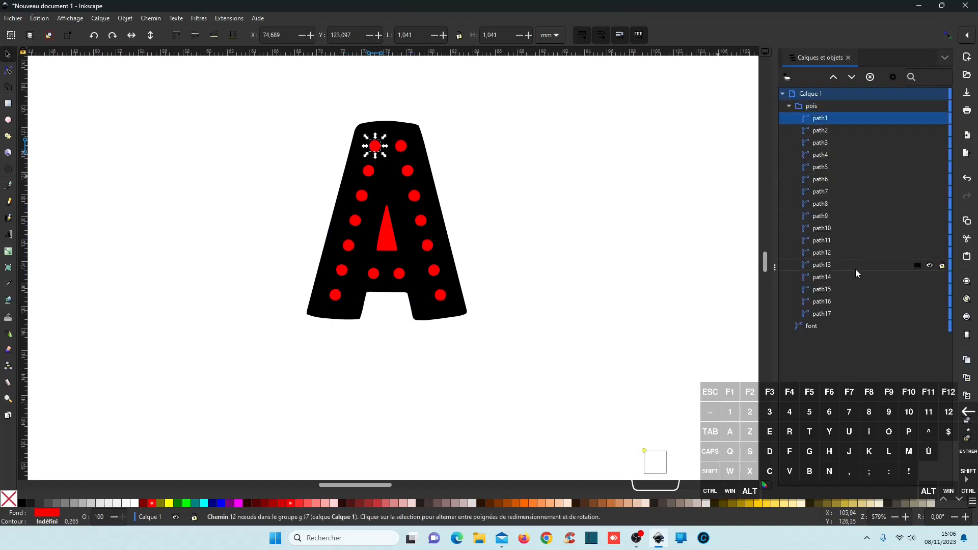
left_click(832, 312, "shift")
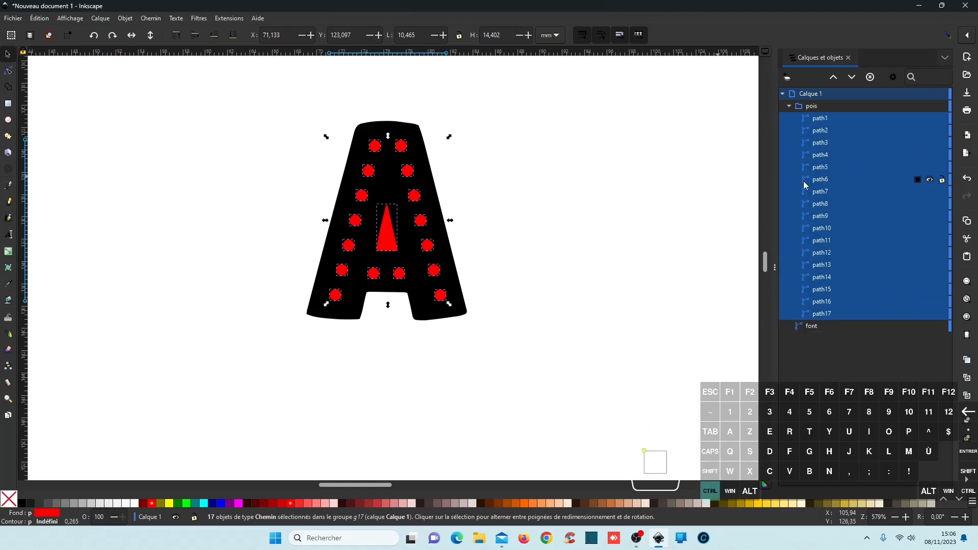
key("ctrl+d")
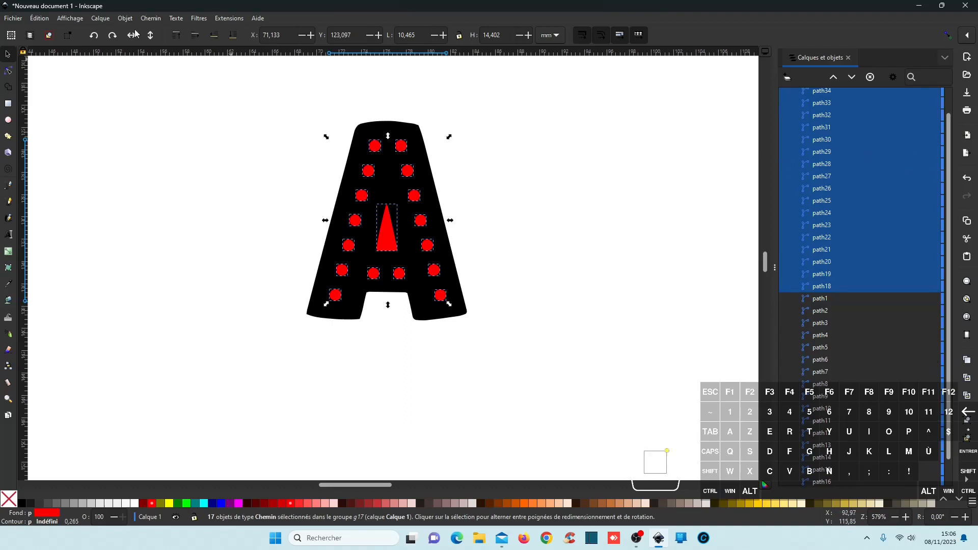
left_click(149, 18)
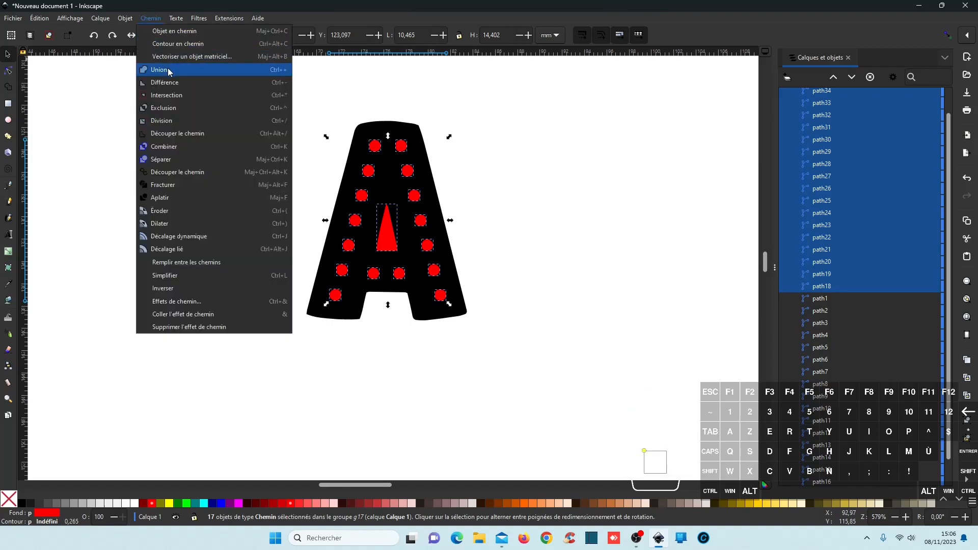
left_click(853, 74)
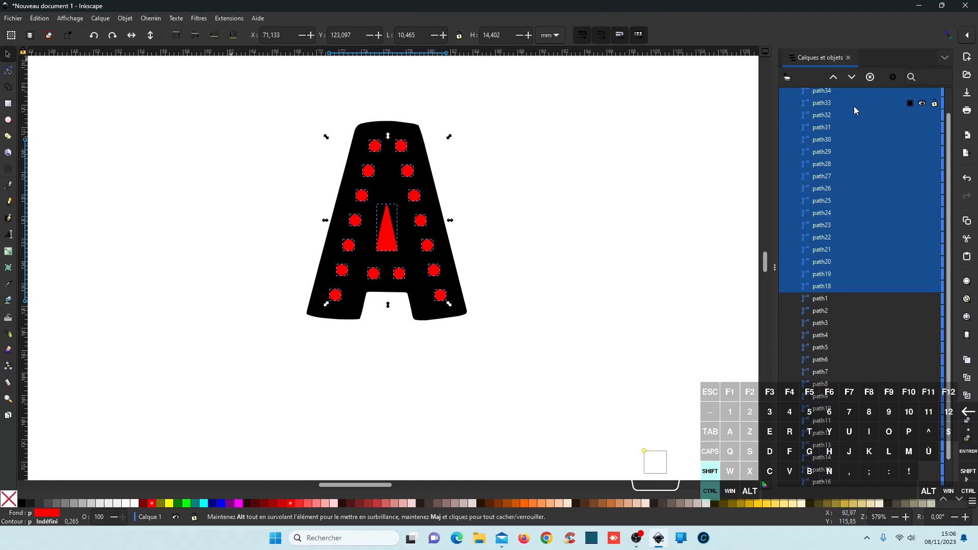
key("ctrl+plus")
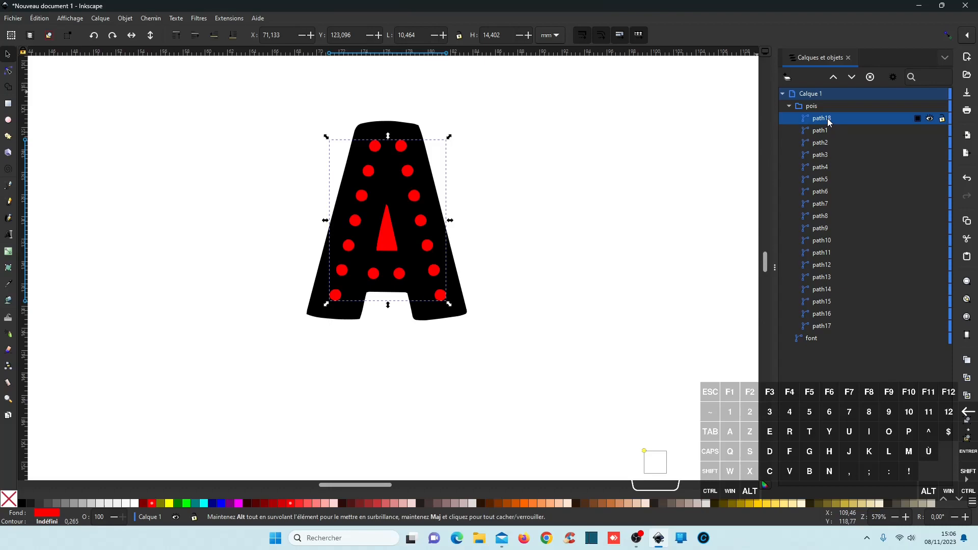
Subtract the united path from the font shape with Difference, and hide and show the pois group to check the holes
key("ctrl")
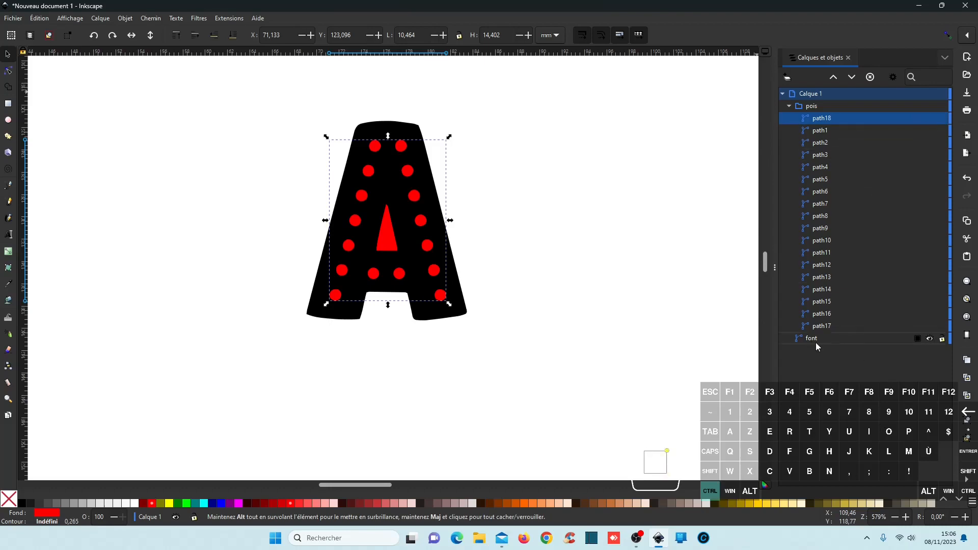
left_click(817, 338, "ctrl")
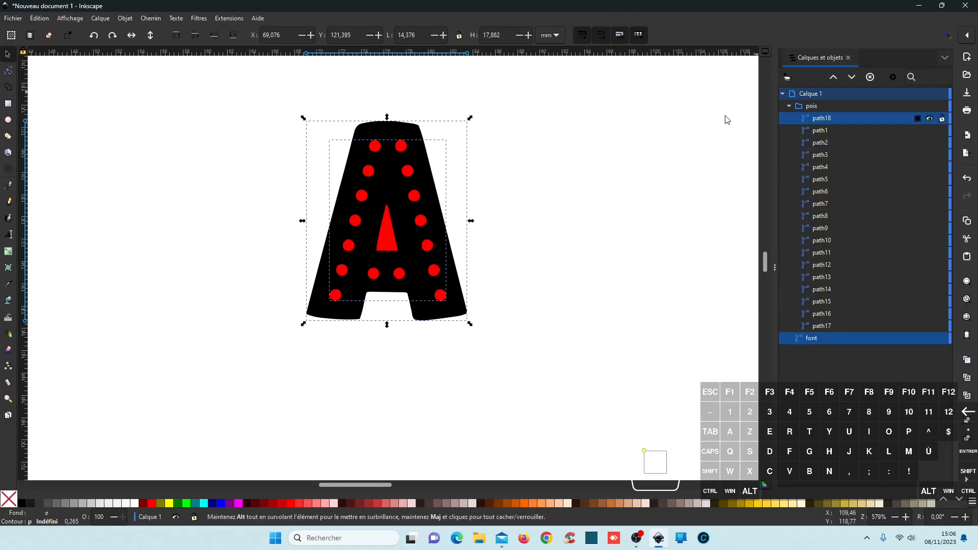
left_click(150, 19)
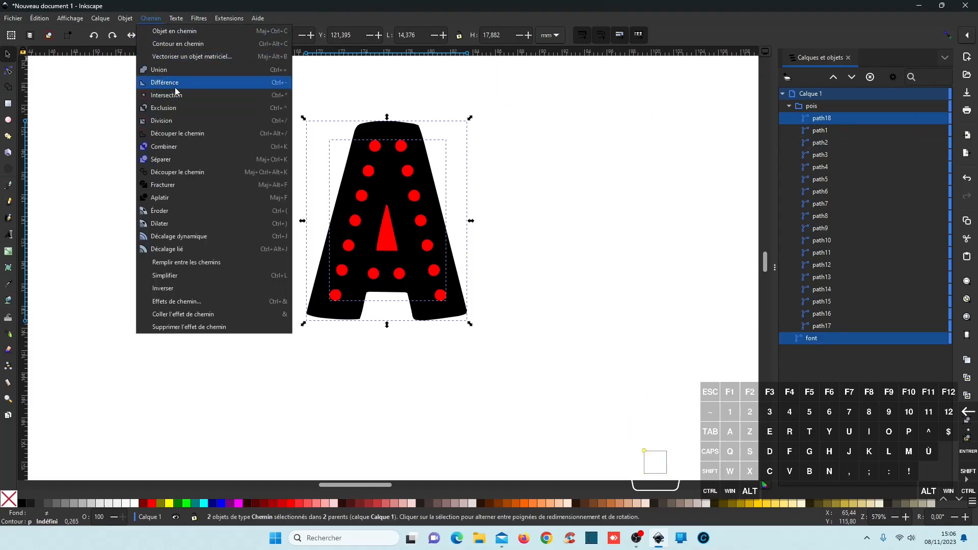
left_click(792, 365)
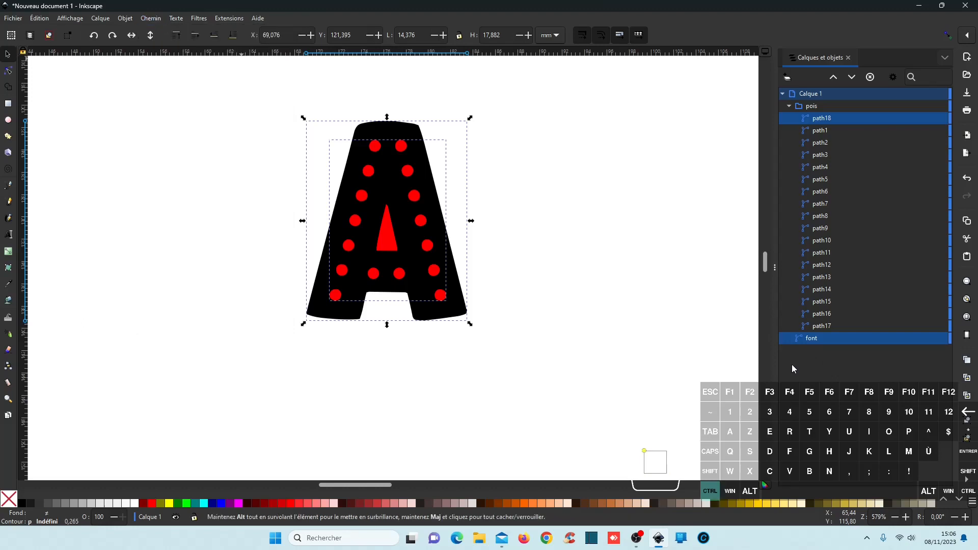
key("ctrl+minus")
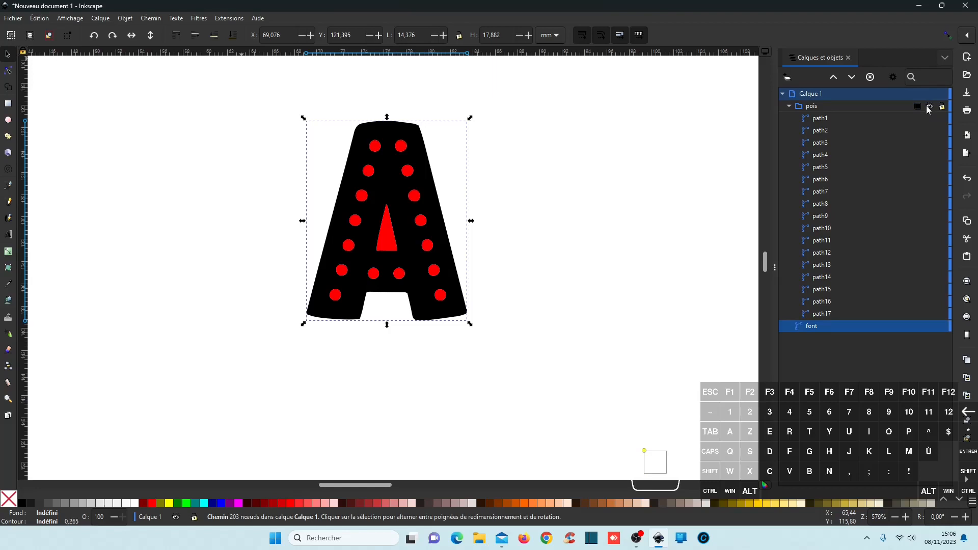
left_click(931, 107)
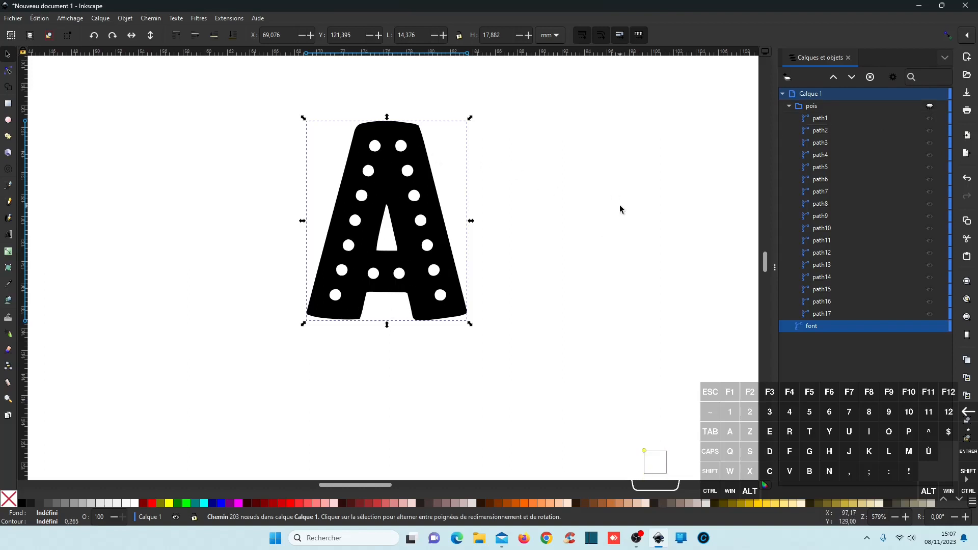
left_click(930, 111)
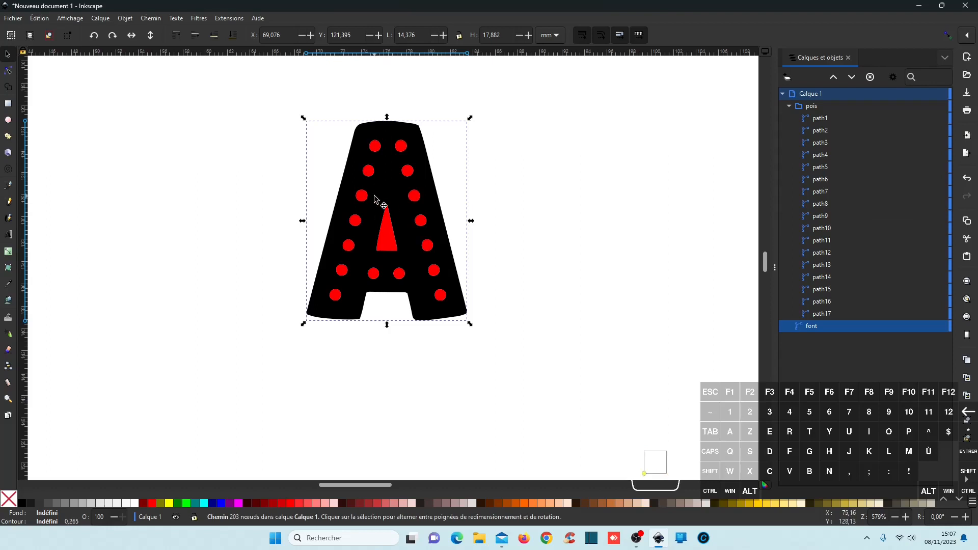
Delete the red triangle, path7, from the middle of the letter A
left_click(432, 221)
left_click(548, 206)
left_click(402, 165)
left_click(385, 225)
left_click(524, 220)
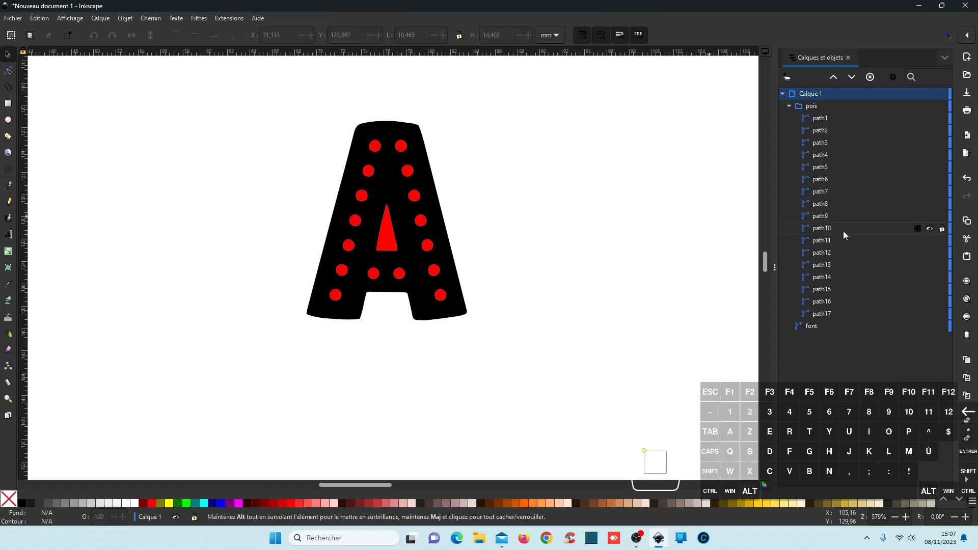
left_click(8, 72)
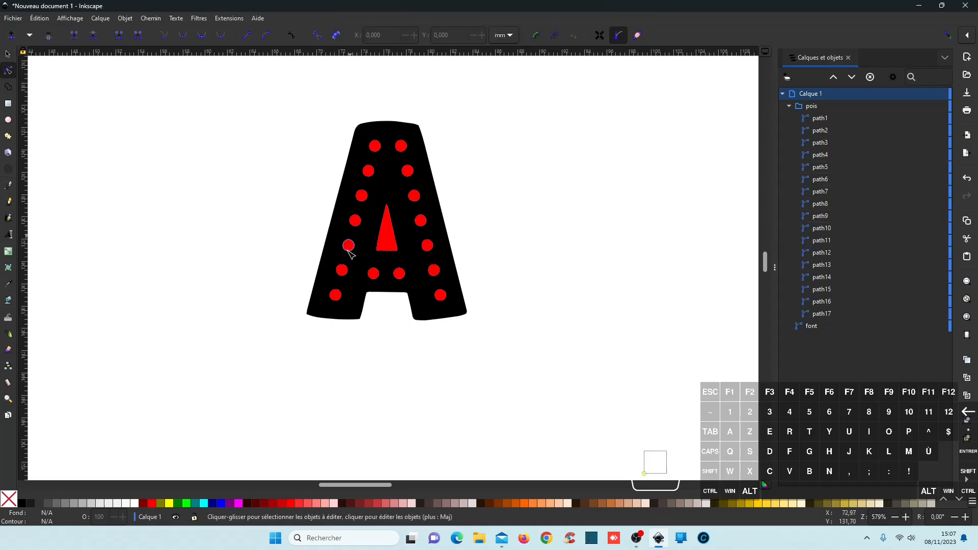
left_click(388, 240)
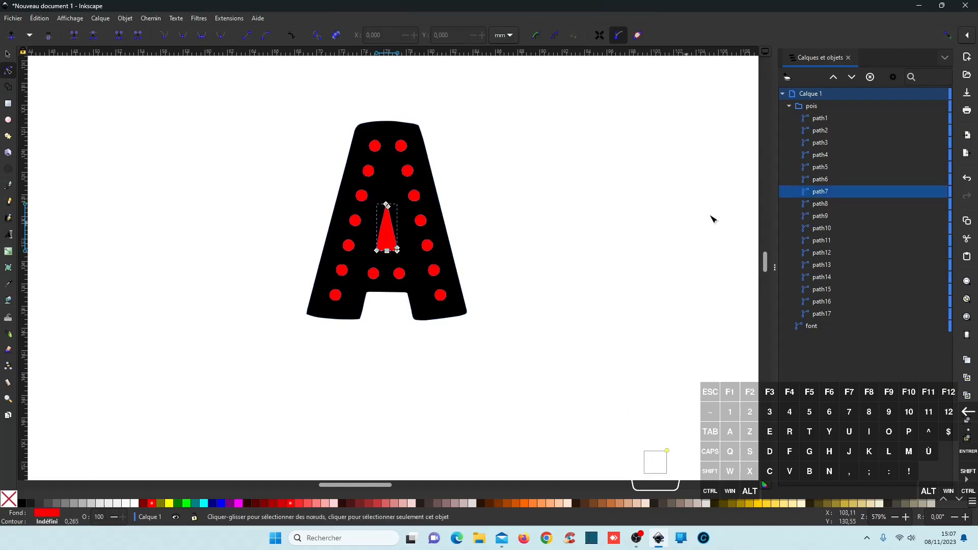
left_click(7, 54)
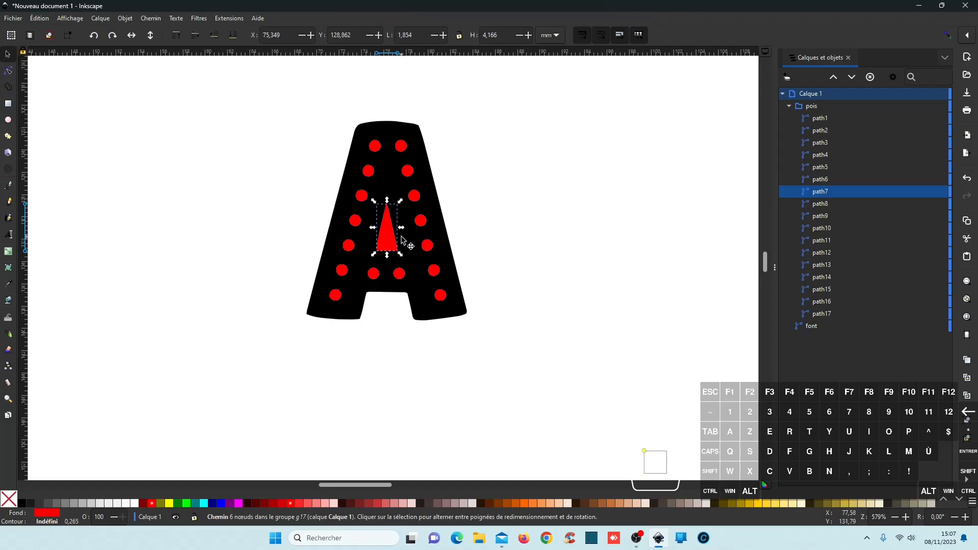
key("Delete")
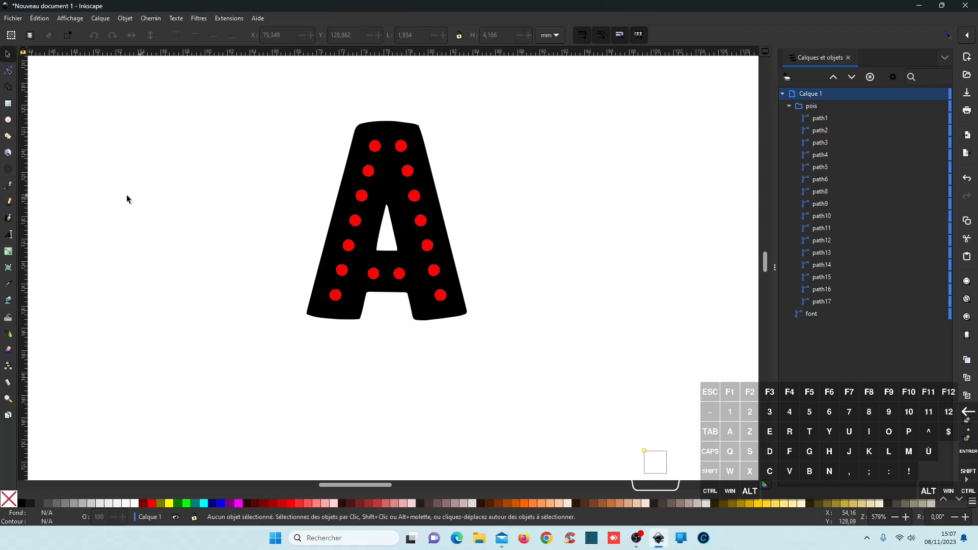
Save the drawing to the desktop (Bureau) as an Inkscape SVG named "A pois"
left_click(14, 18)
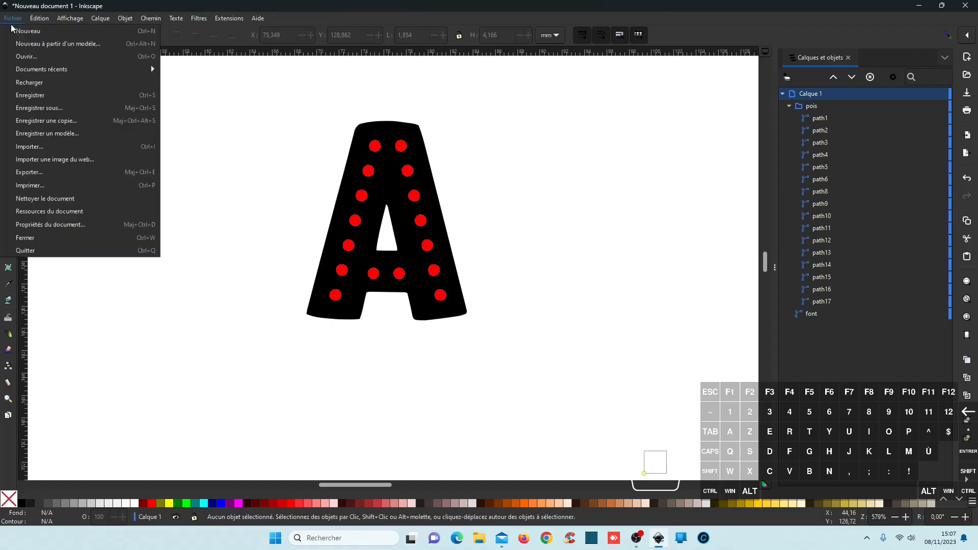
left_click(47, 97)
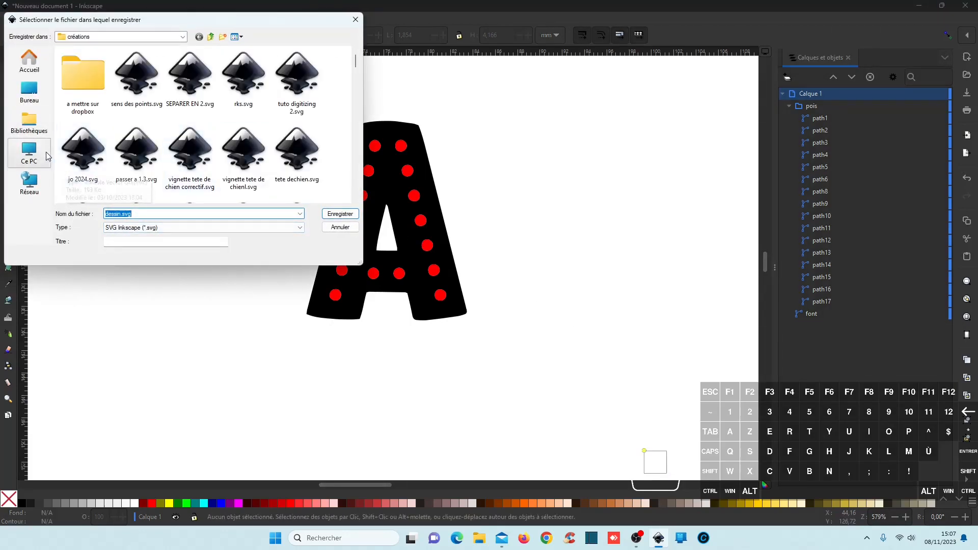
left_click(29, 91)
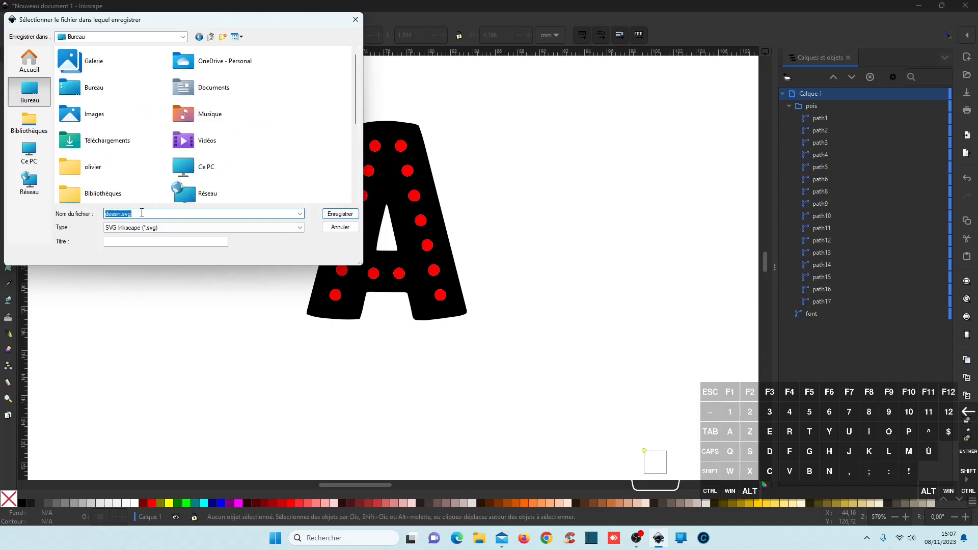
type("A")
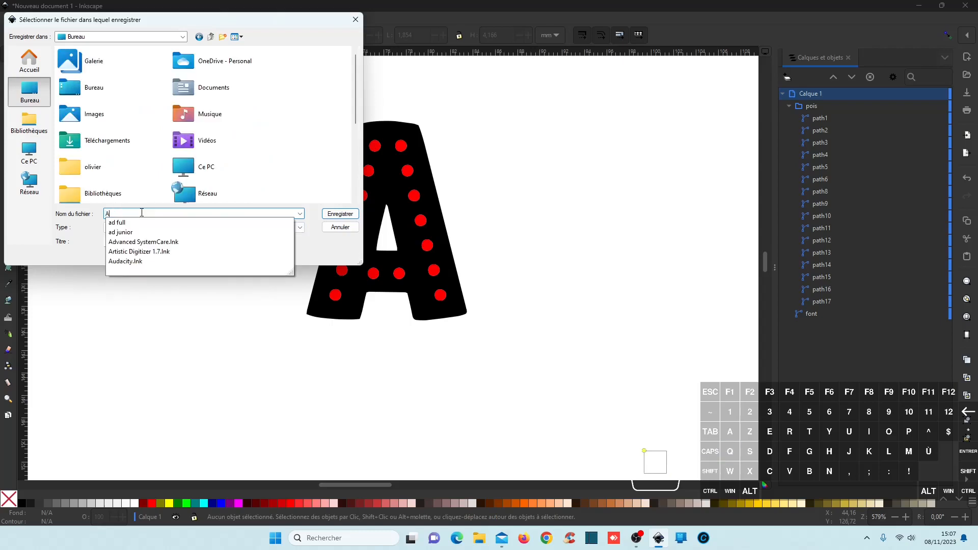
type(" pois")
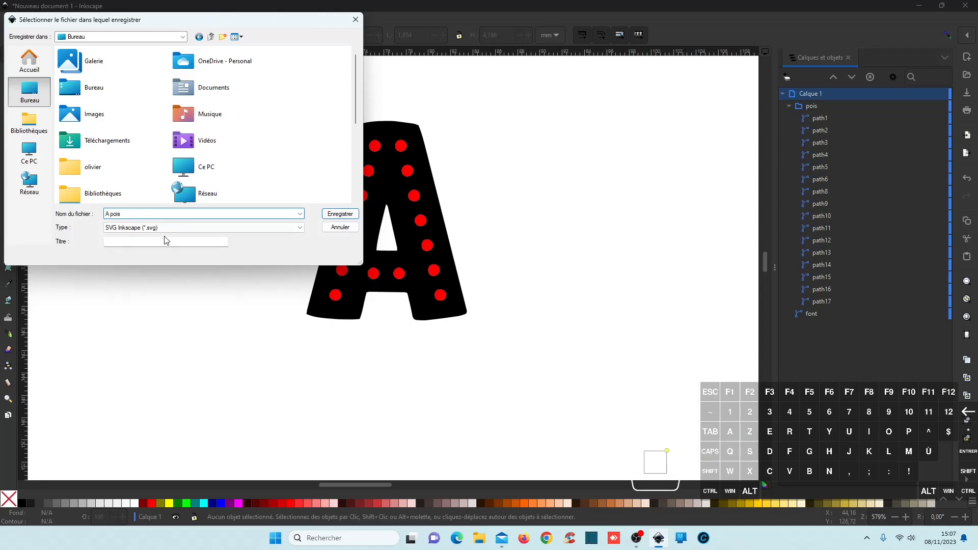
left_click(341, 214)
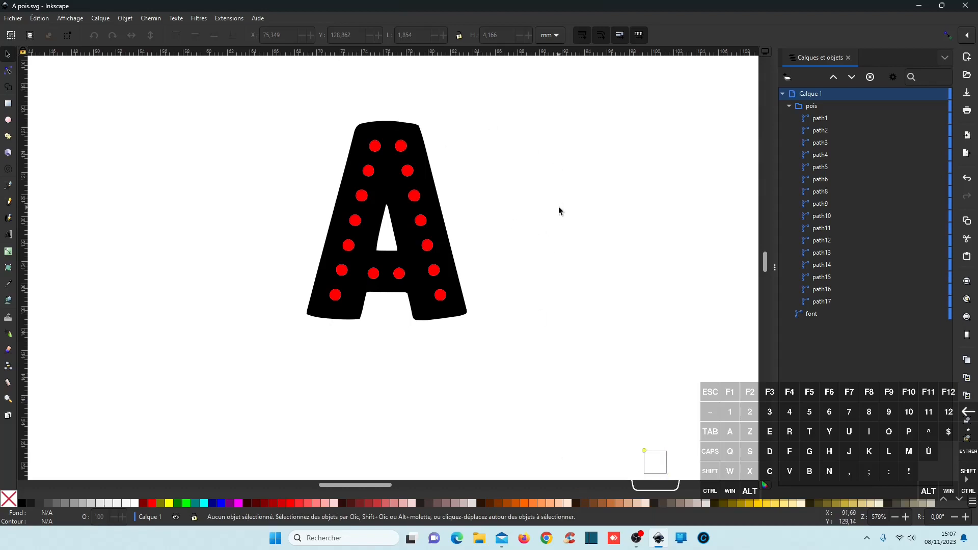
Resize the whole letter, font shape and pois group together, to a height of 65 mm with locked proportions
scroll(549, 209, "down", 2)
left_click_drag(369, 138, 575, 309)
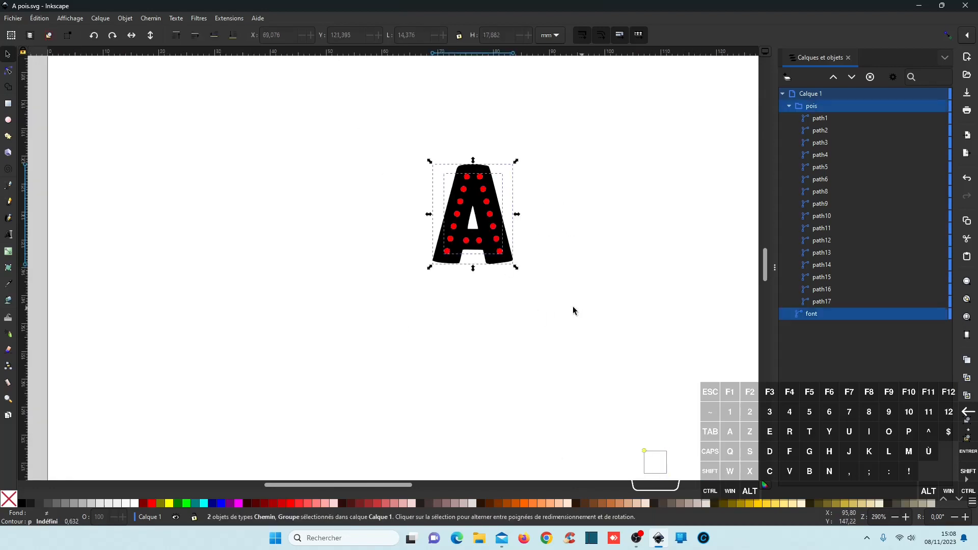
left_click(460, 38)
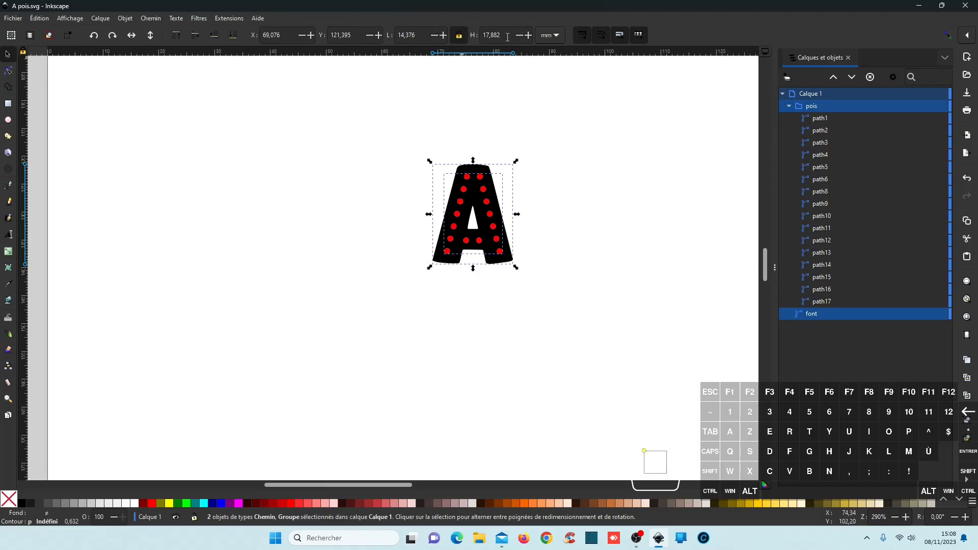
left_click(508, 36)
left_click_drag(504, 37, 479, 37)
type("65")
key("Return")
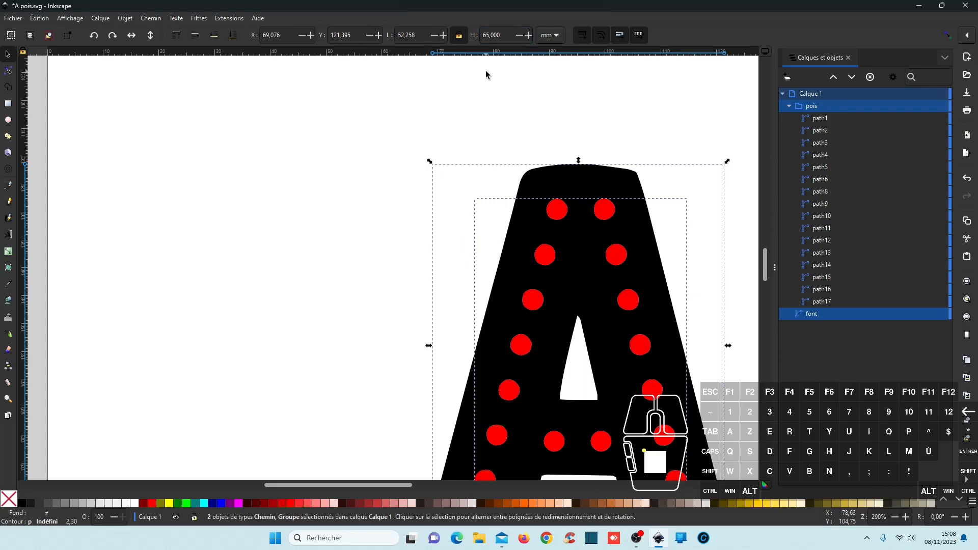
Check the resized letter on the page and save the changes to the A pois.svg file
scroll(500, 140, "down", 4, "ctrl")
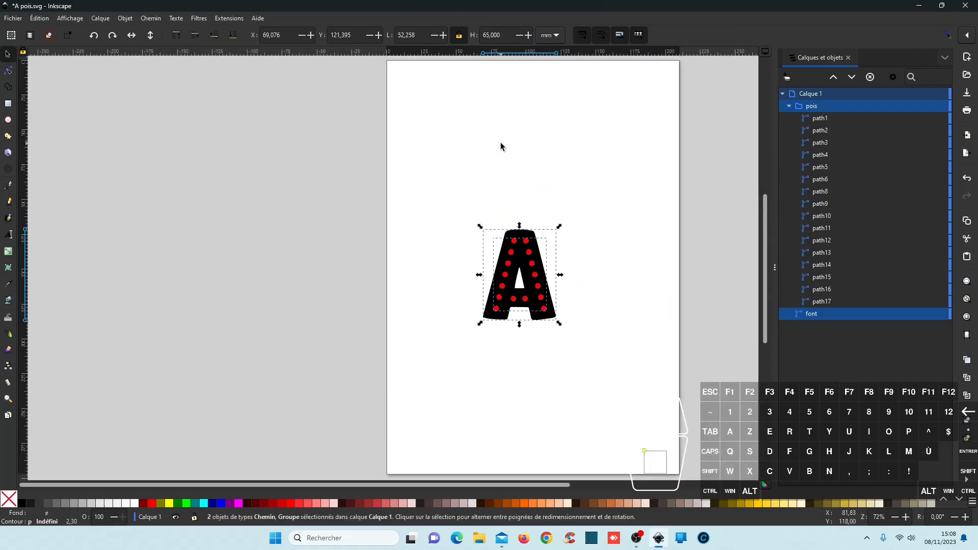
scroll(501, 143, "down", 3)
scroll(503, 143, "up", 6)
scroll(507, 140, "down", 3)
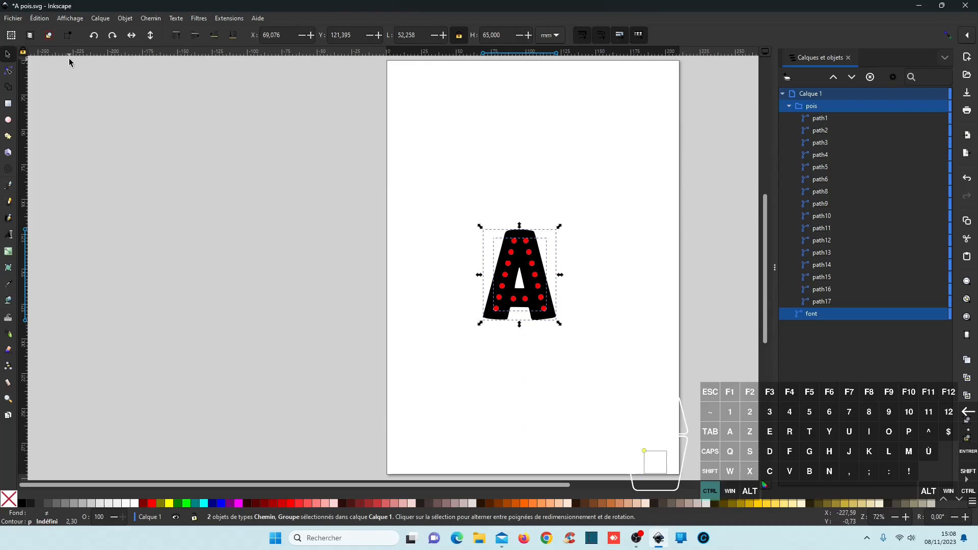
key("ctrl+s")
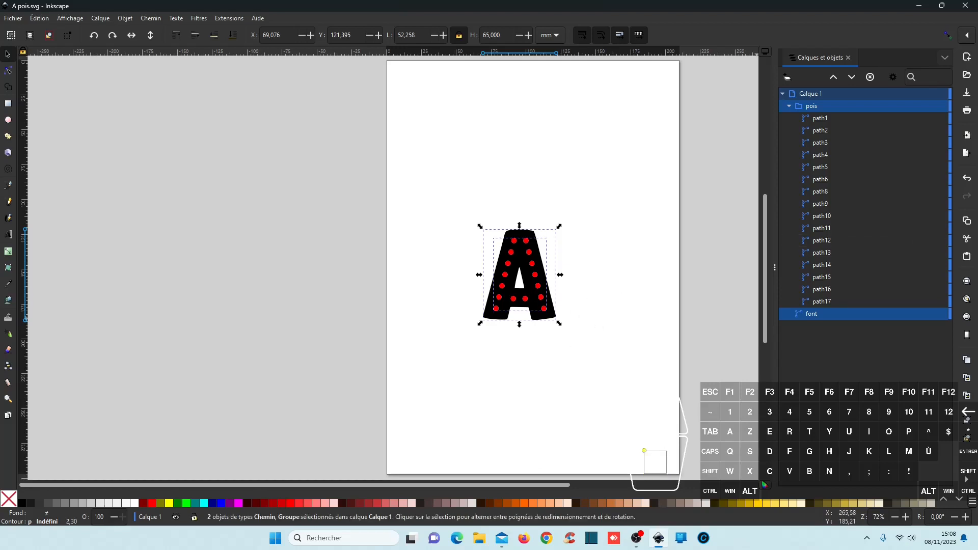
Collapse the pois group and select the font path and the pois group in turn to check the two objects
left_click(789, 108)
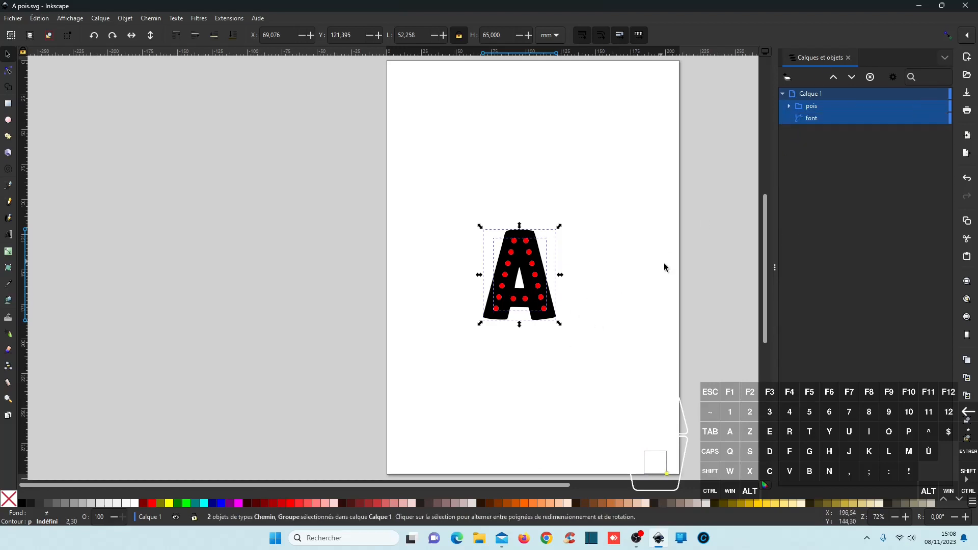
left_click(815, 119)
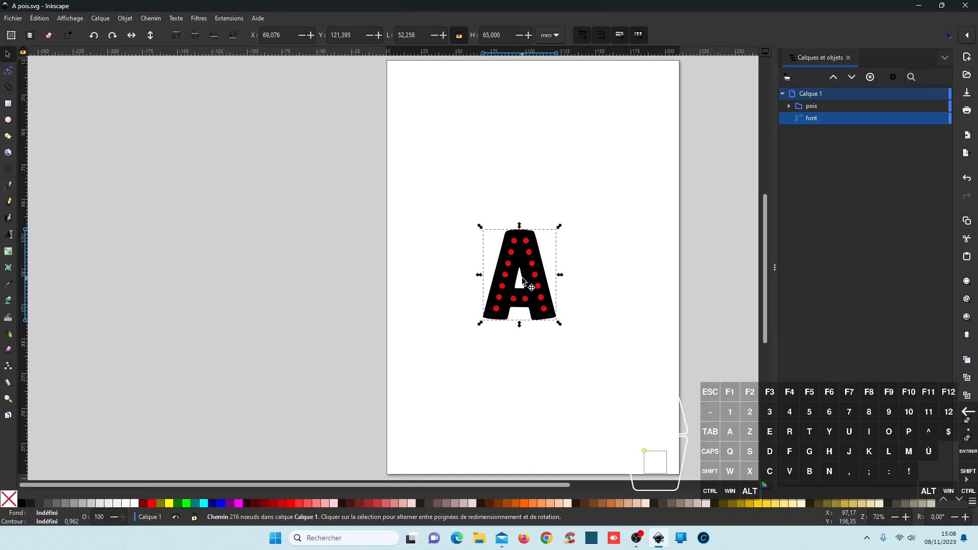
left_click(815, 108)
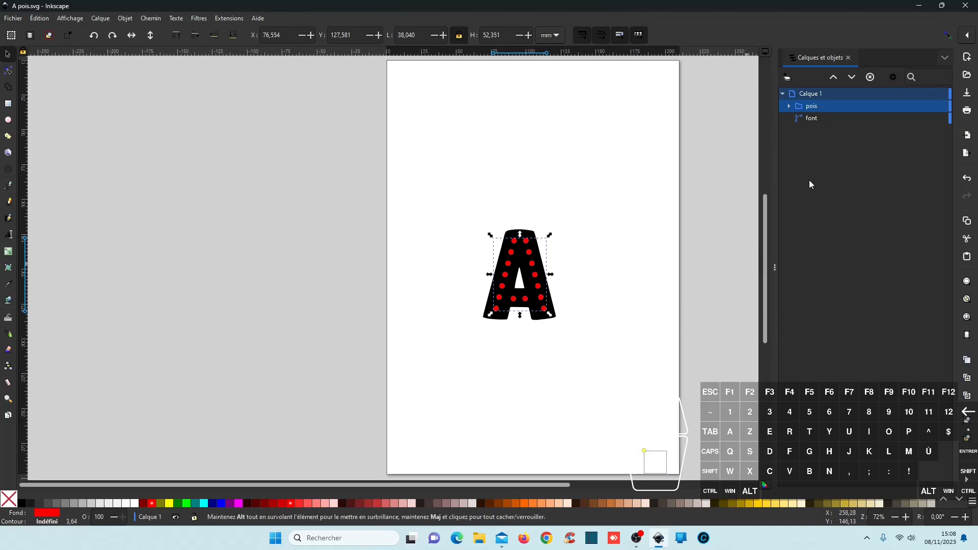
Switch to Artistic Digitizer and open A pois.svg from the desktop (Bureau)
left_click(921, 8)
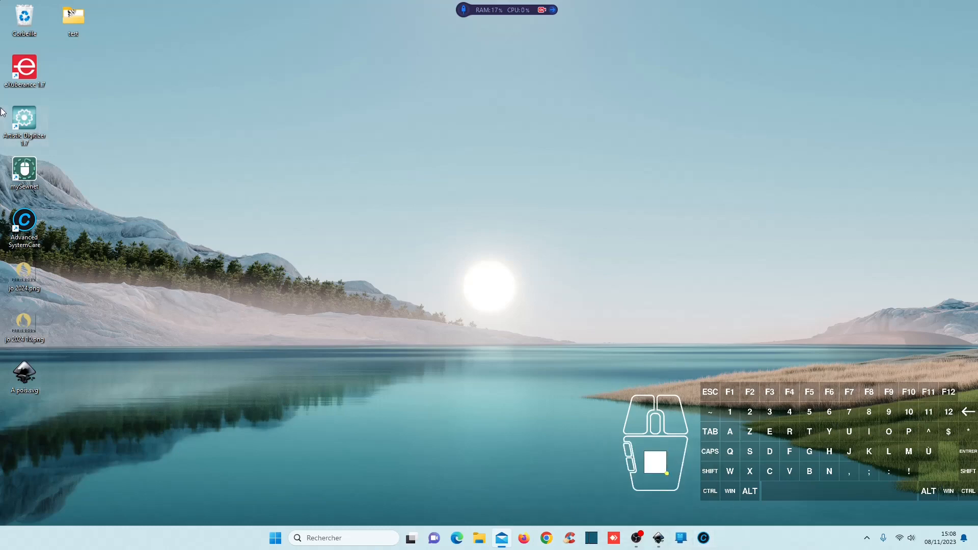
double_click(25, 128)
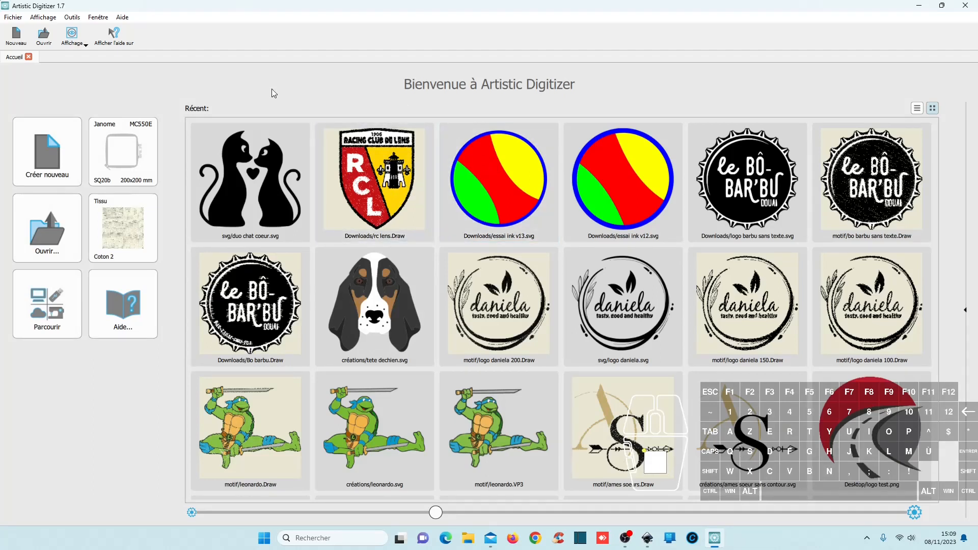
left_click(58, 235)
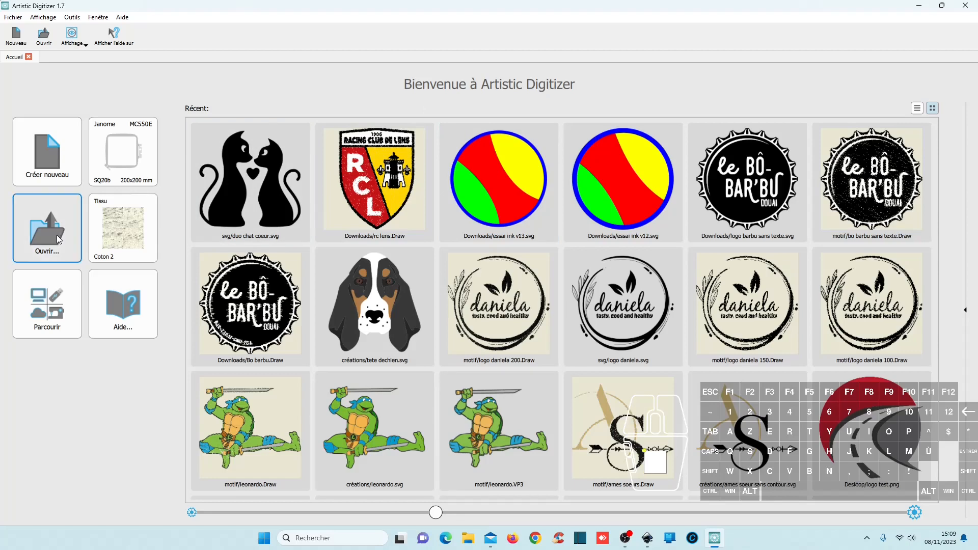
left_click(50, 87)
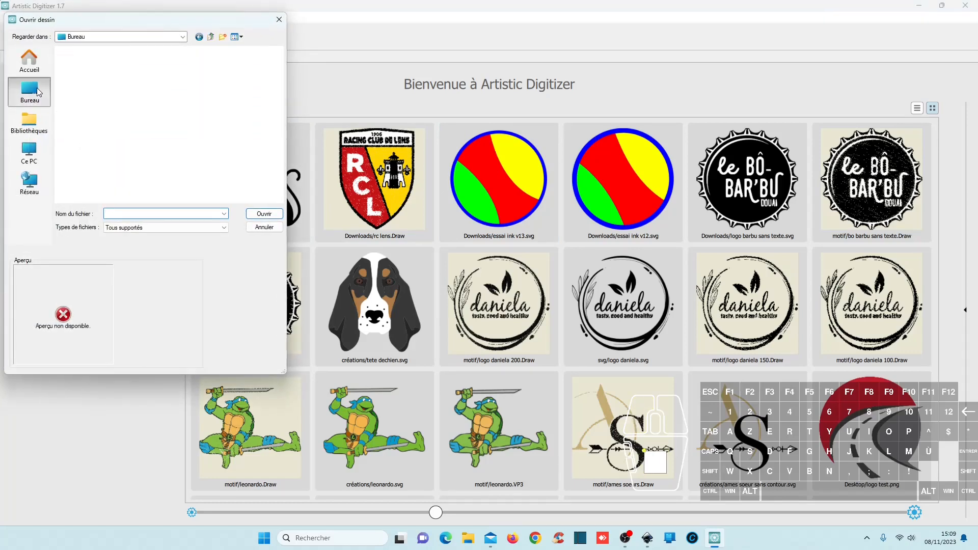
left_click_drag(280, 73, 272, 160)
left_click(86, 137)
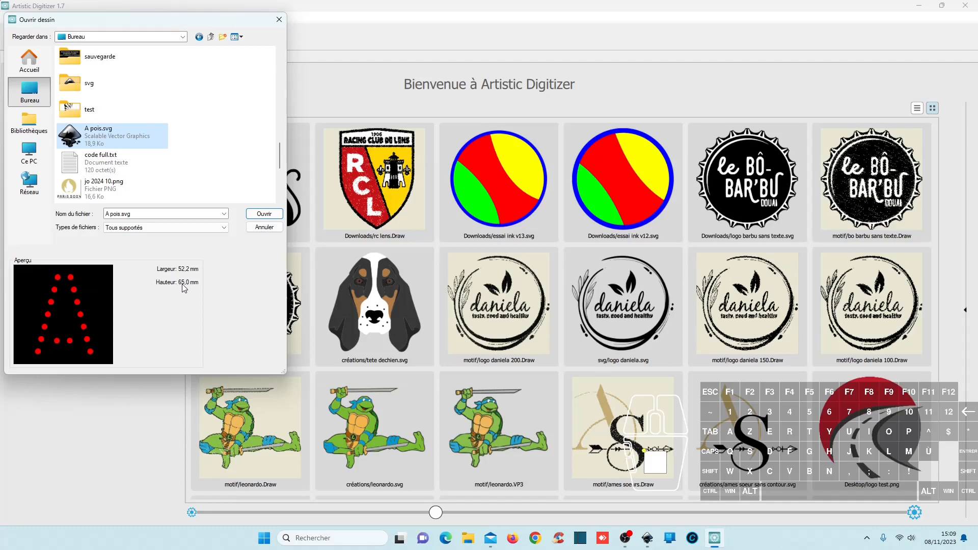
left_click(264, 214)
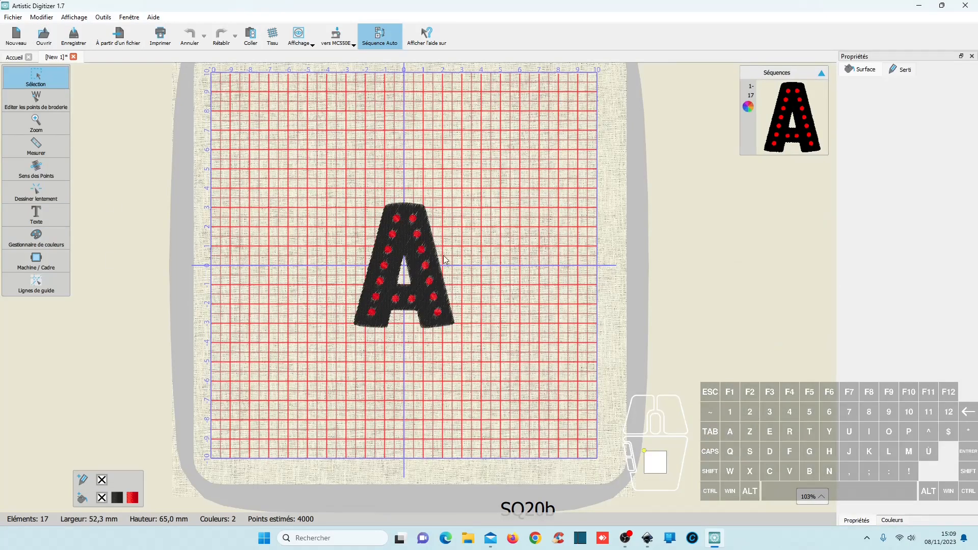
Set the black letter's fill to a horizontal stitch direction with a direction line drawn just above the inner triangle
scroll(417, 255, "up", 5)
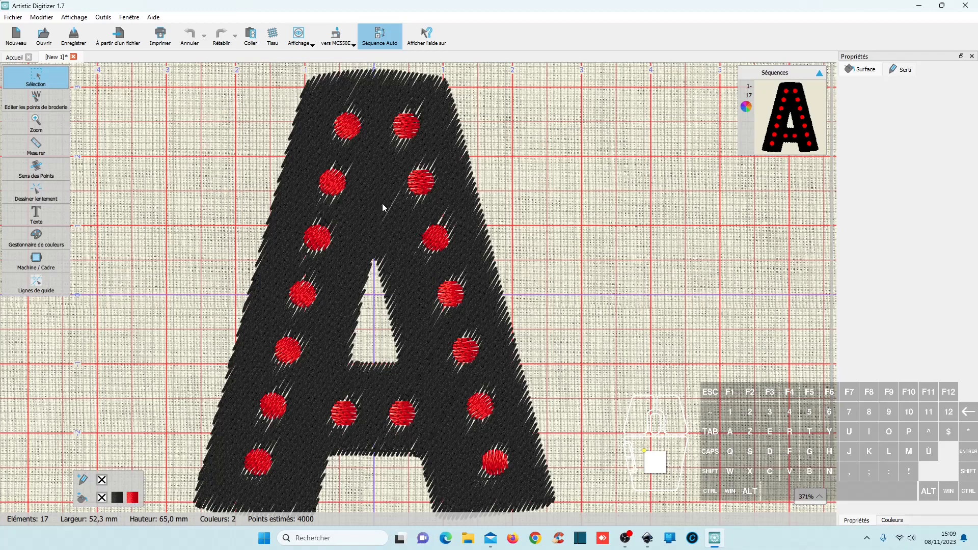
left_click(420, 194)
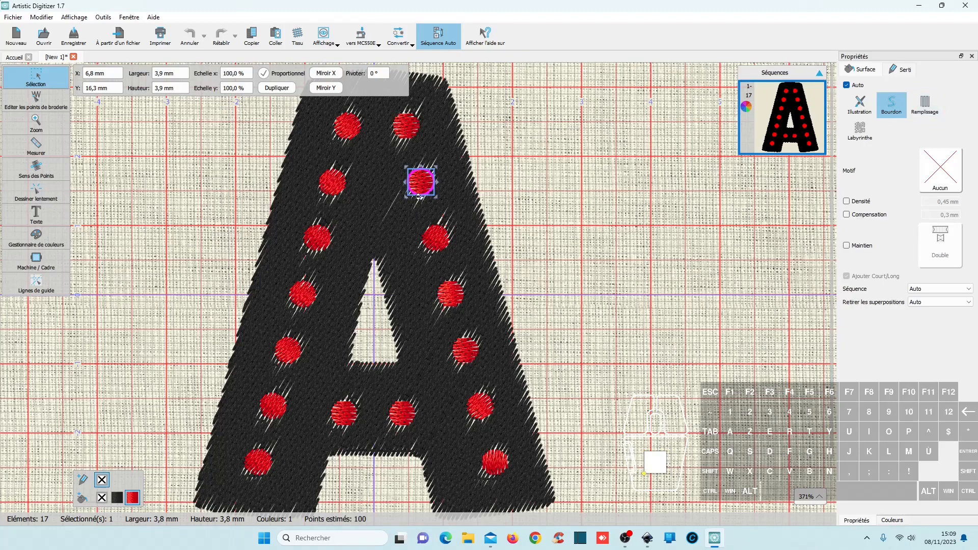
left_click(374, 222)
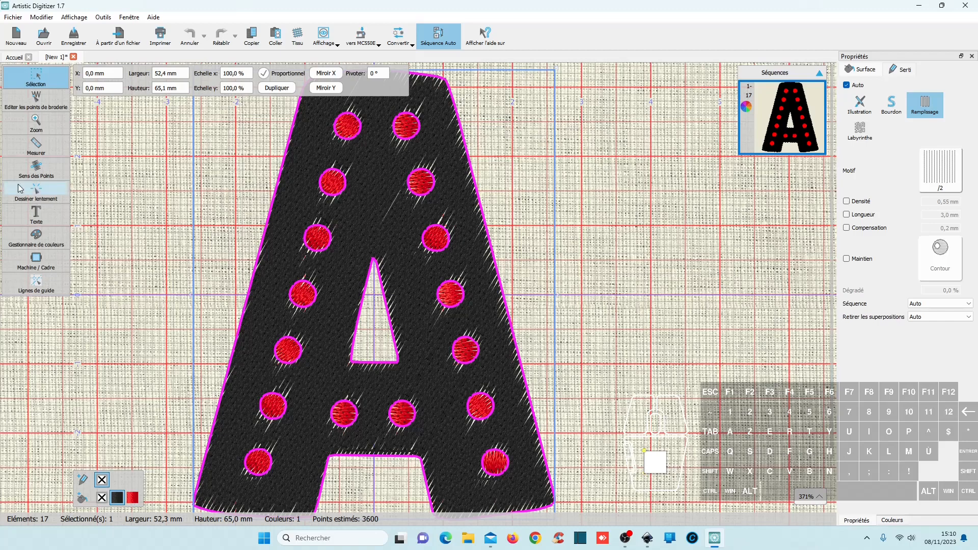
left_click(31, 173)
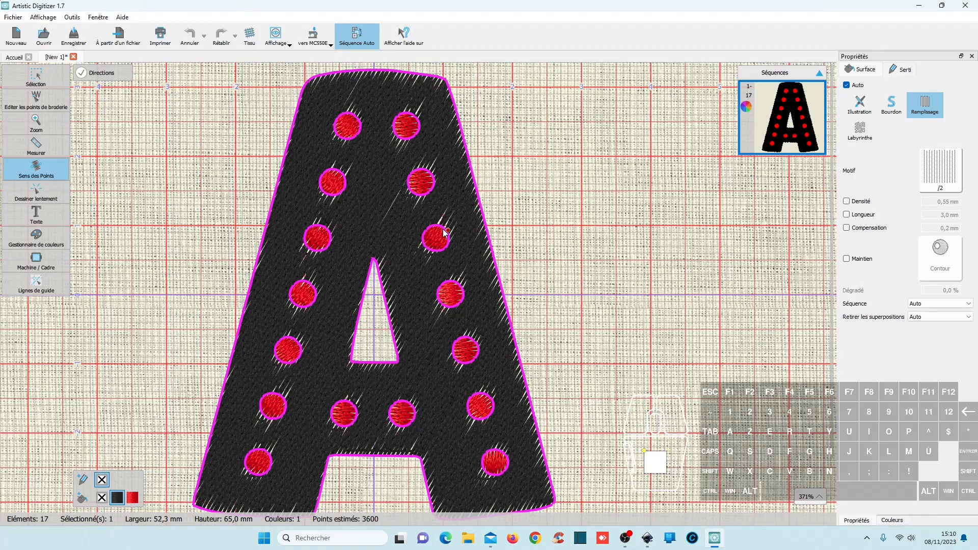
left_click_drag(349, 221, 396, 221)
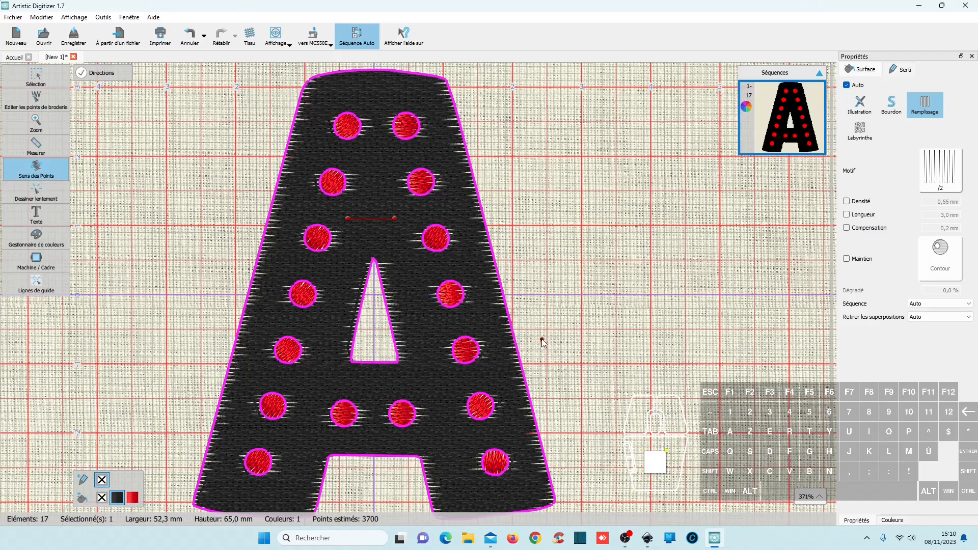
key("ctrl")
scroll(544, 339, "down", 2)
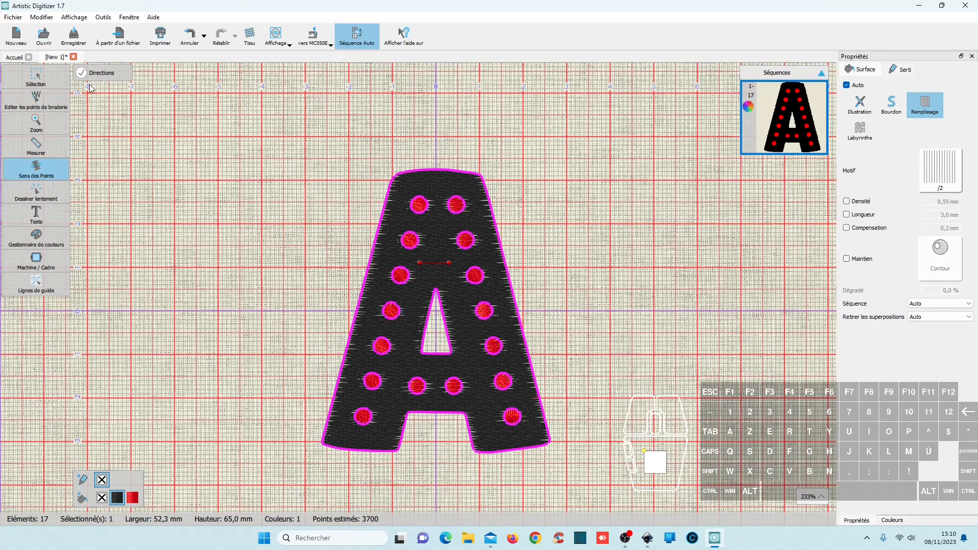
Save the embroidery design in the motif folder as a Draw file named "A pois"
left_click(74, 35)
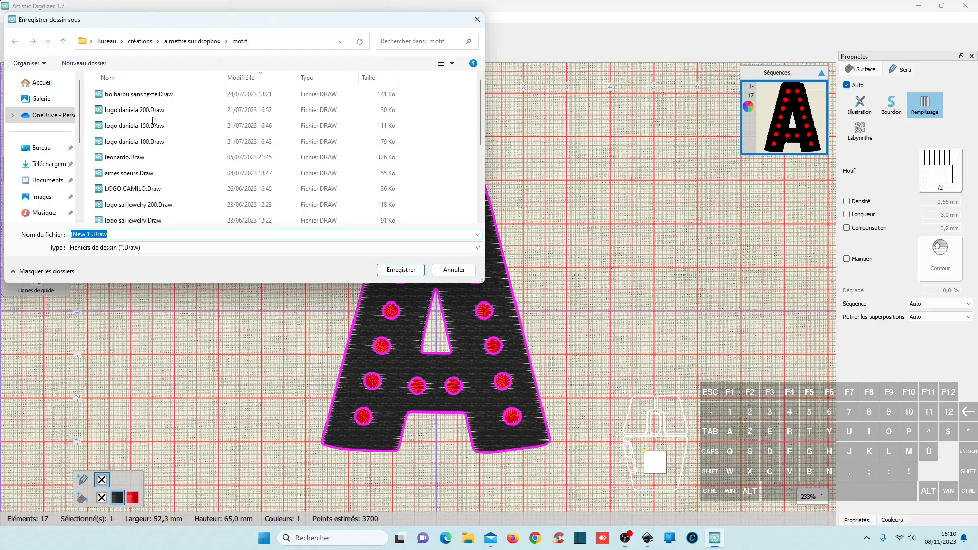
type("A pois")
left_click(401, 270)
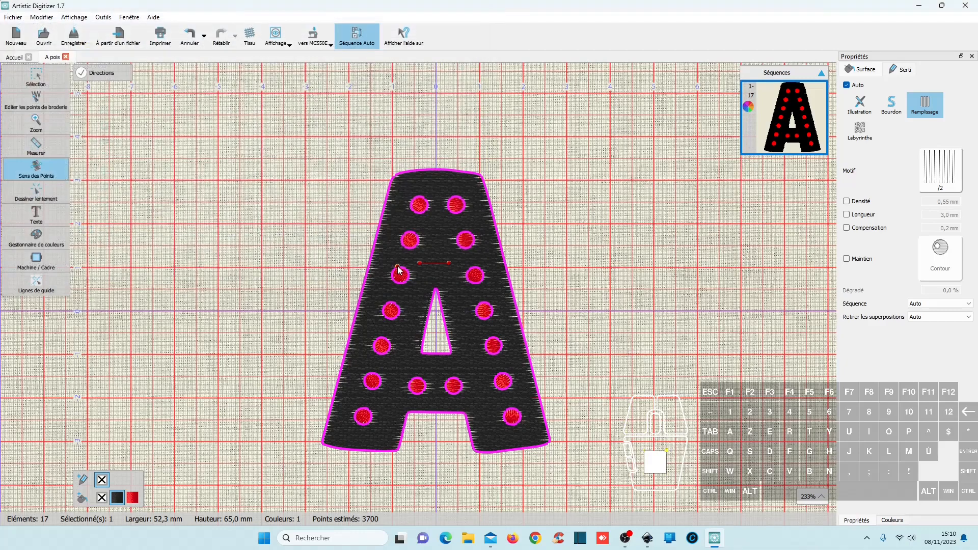
Save a copy of the design as A pois in the JEF Generic format and return to the Selection tool
left_click(314, 37)
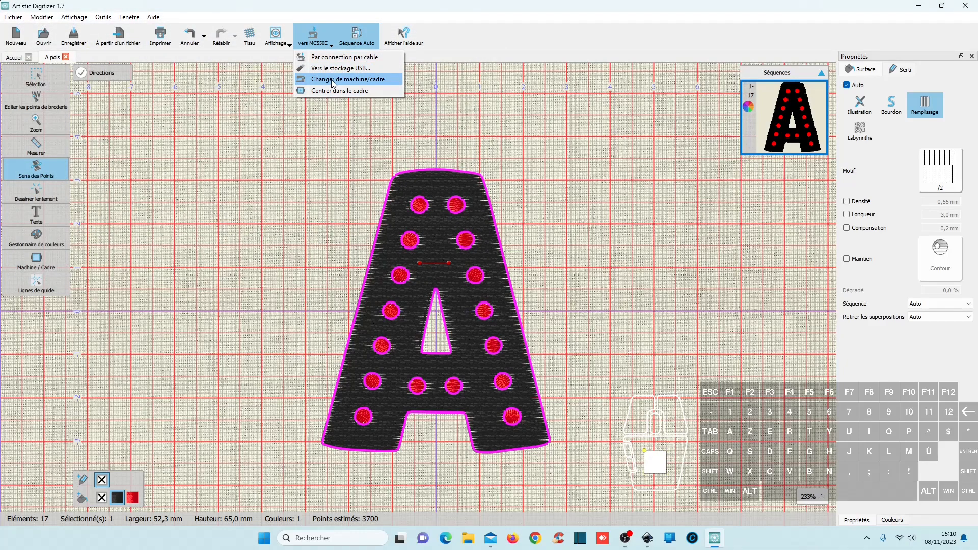
left_click(10, 17)
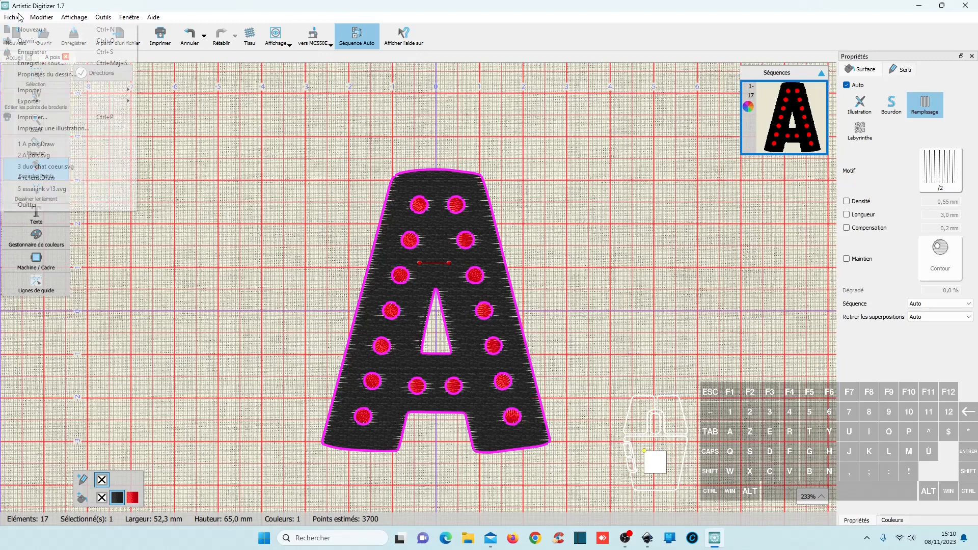
left_click(43, 63)
left_click(152, 248)
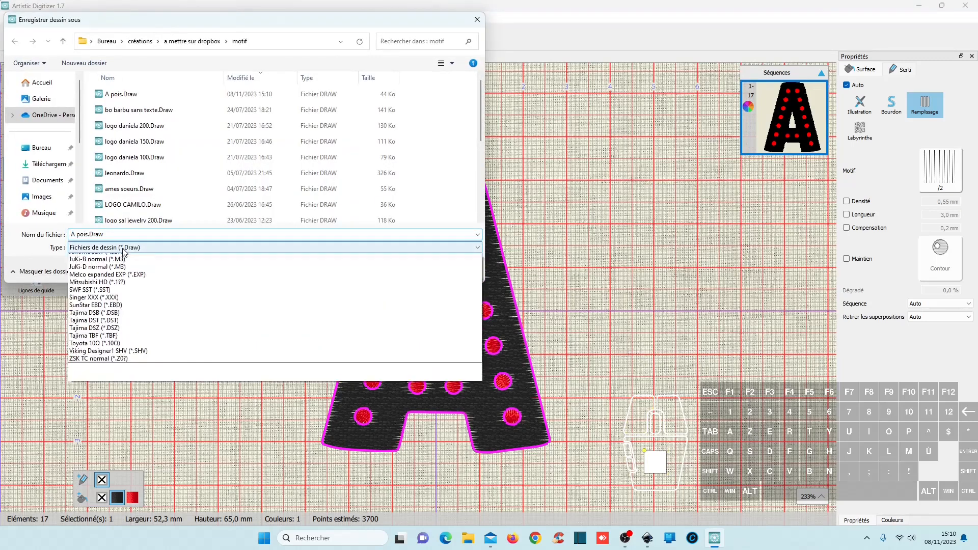
left_click(133, 272)
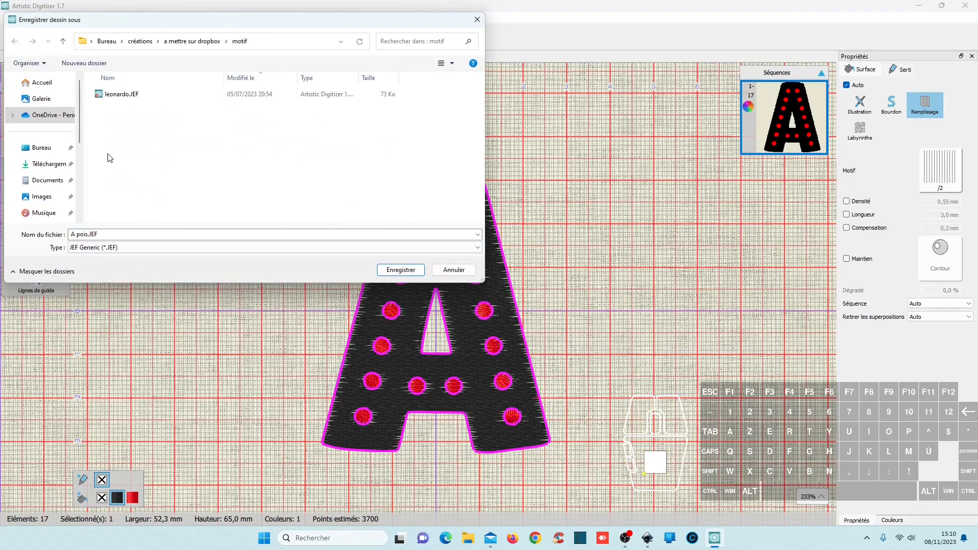
left_click(417, 272)
left_click(522, 286)
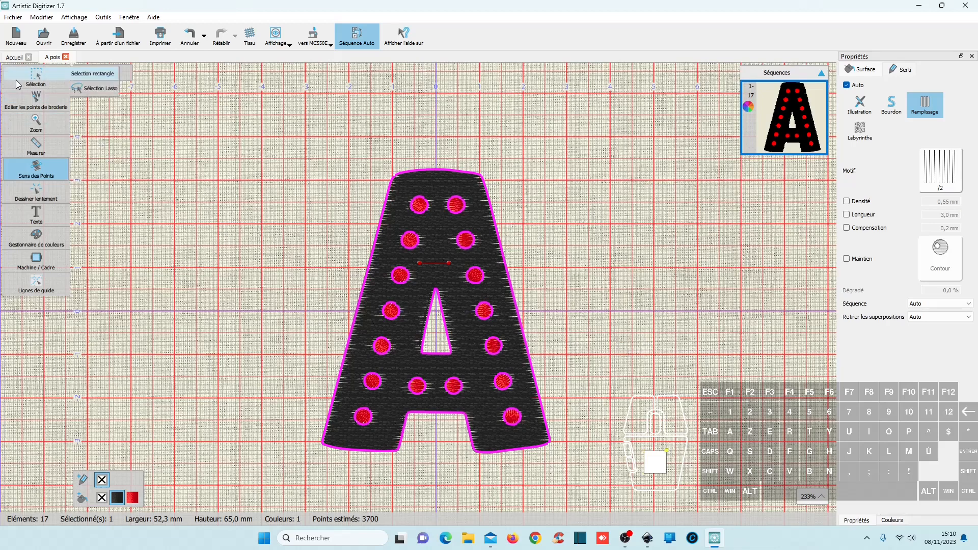
left_click(36, 79)
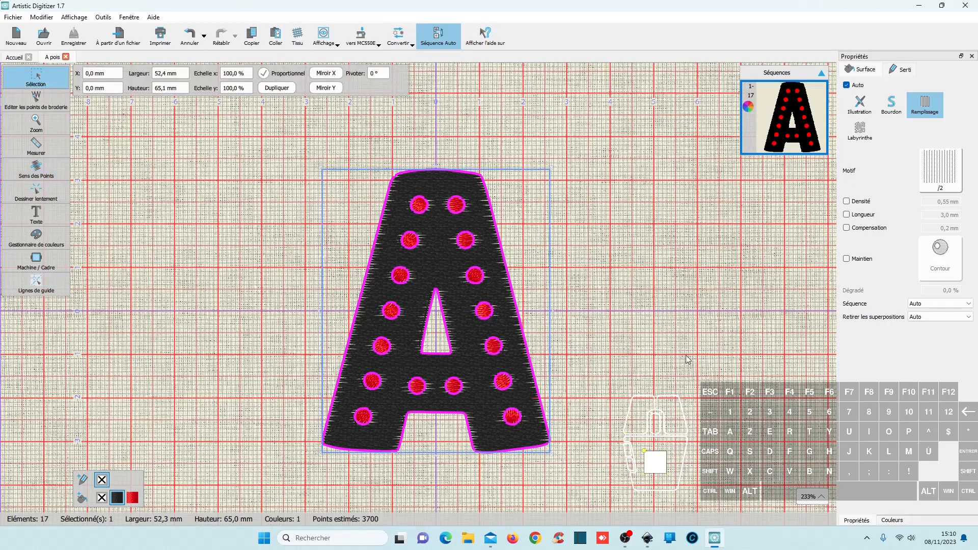